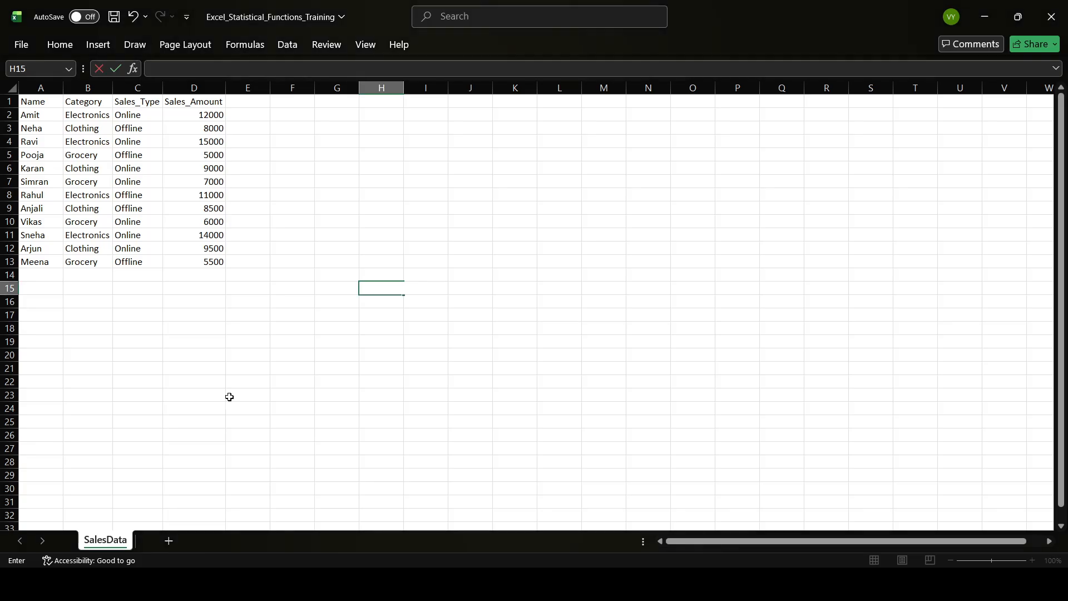
# - Enter the heading "1. AVERAGE Function" in H15 and the formula =AVERAGE(D2:D13) in H19
pyautogui.write('1. AVERAGE Function')
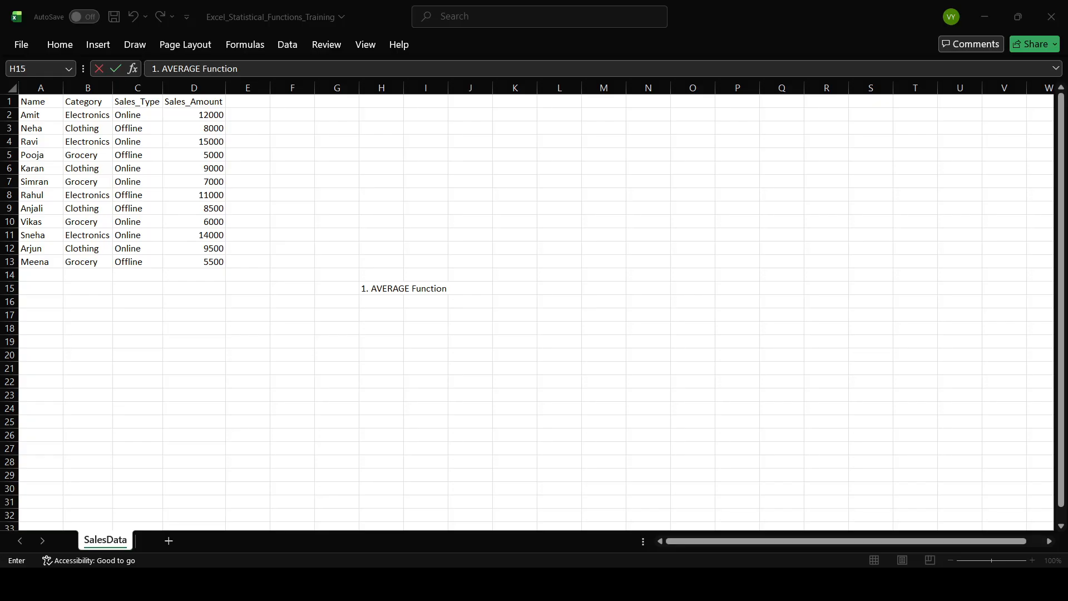
pyautogui.click(370, 347)
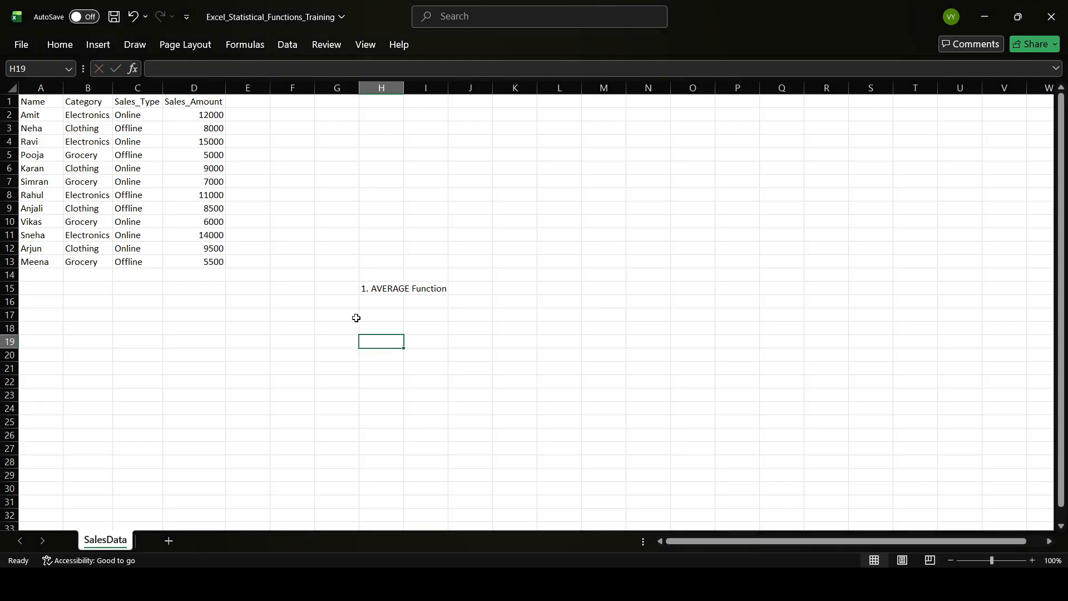
pyautogui.click(182, 74)
pyautogui.write('=AVERAGE(D2:D13)')
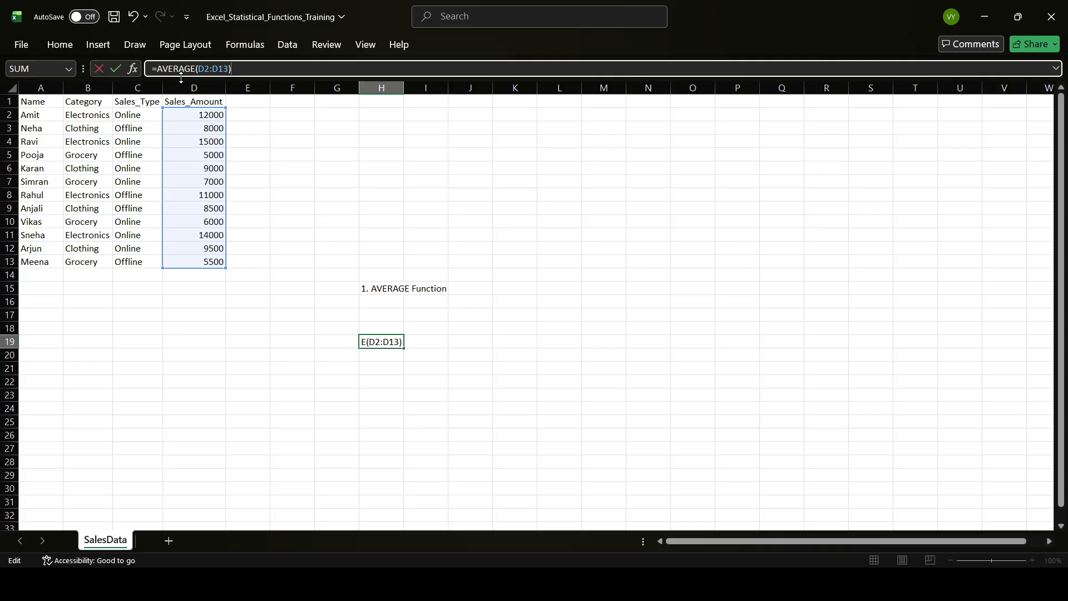
pyautogui.press('Return')
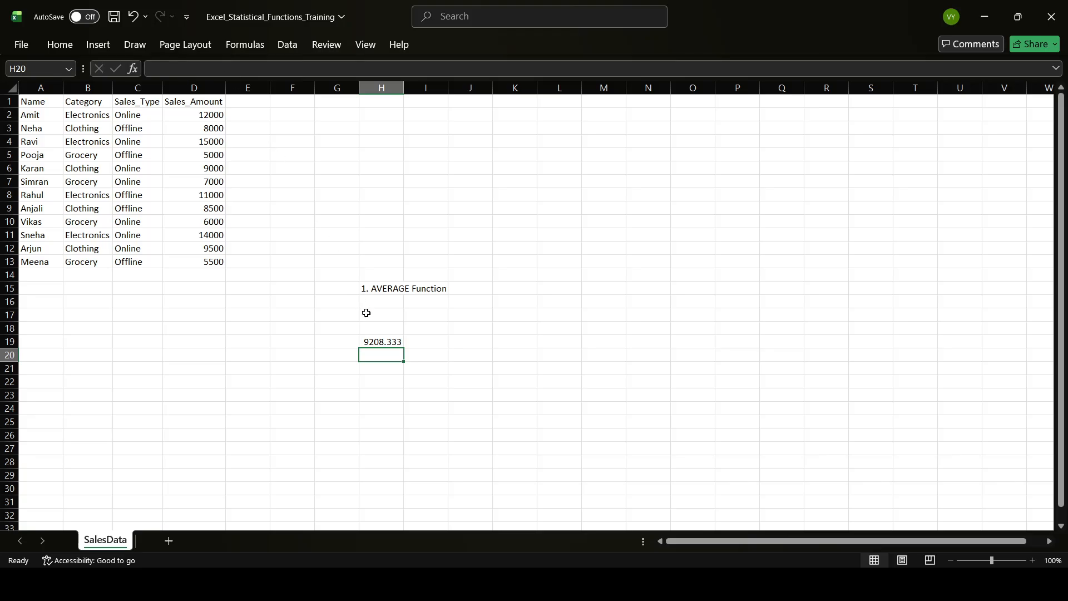
# - Add the heading "2. MEDIAN Function" in B24 and calculate the median sales amount in H24 with =MEDIAN(D2:D13)
pyautogui.click(505, 584)
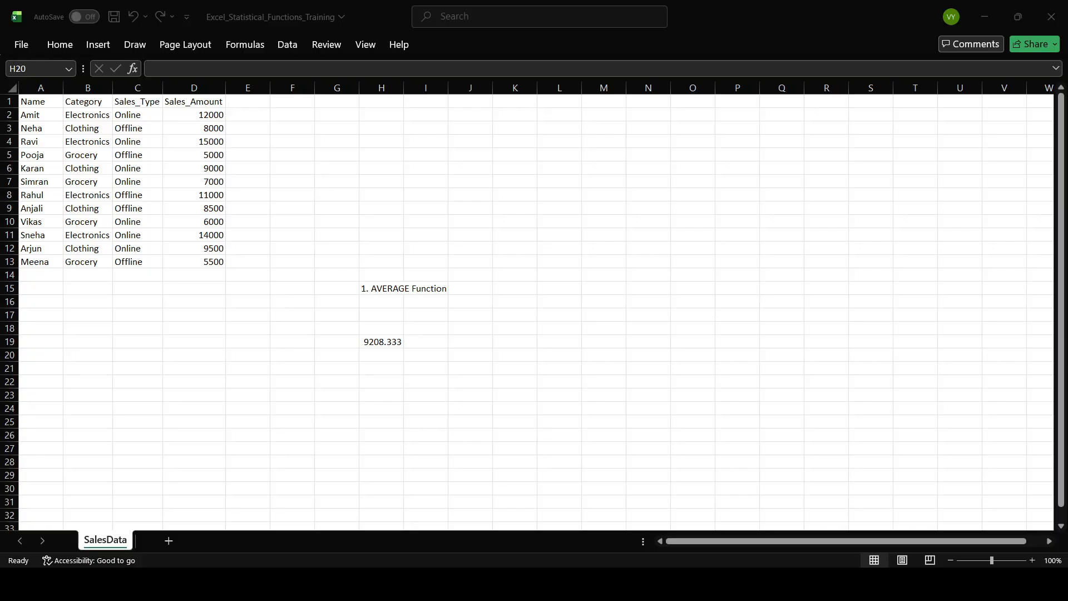
pyautogui.click(85, 408)
pyautogui.write('2. MEDIAN Function')
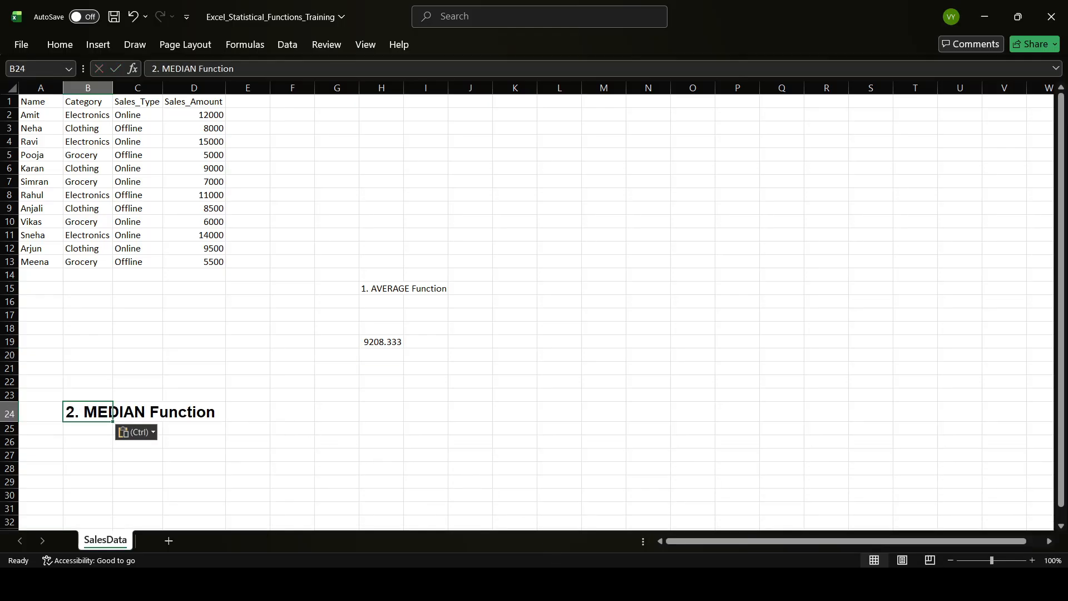
pyautogui.click(590, 583)
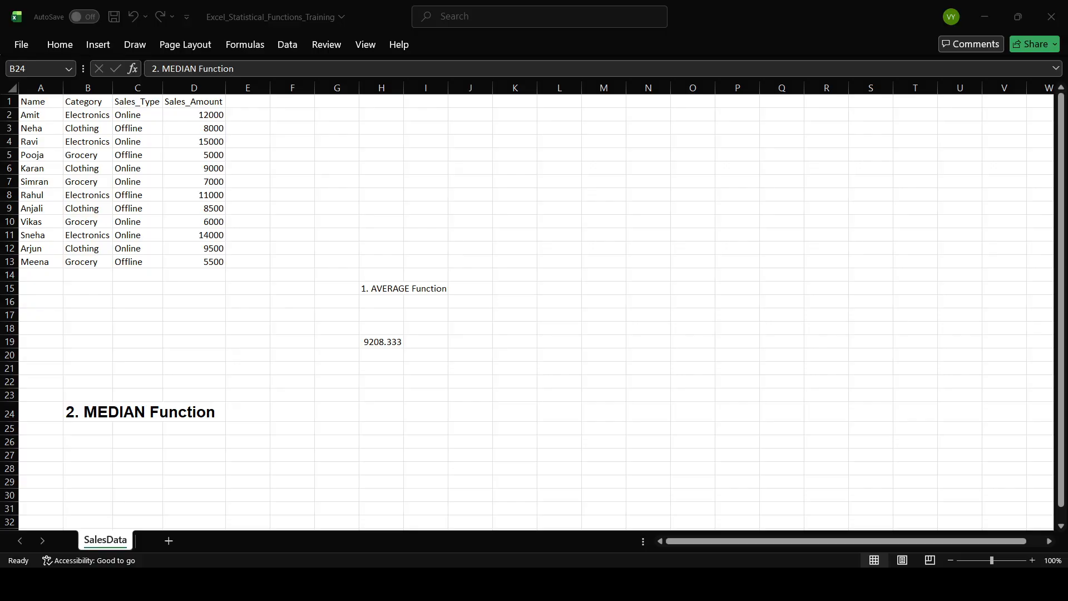
pyautogui.click(379, 409)
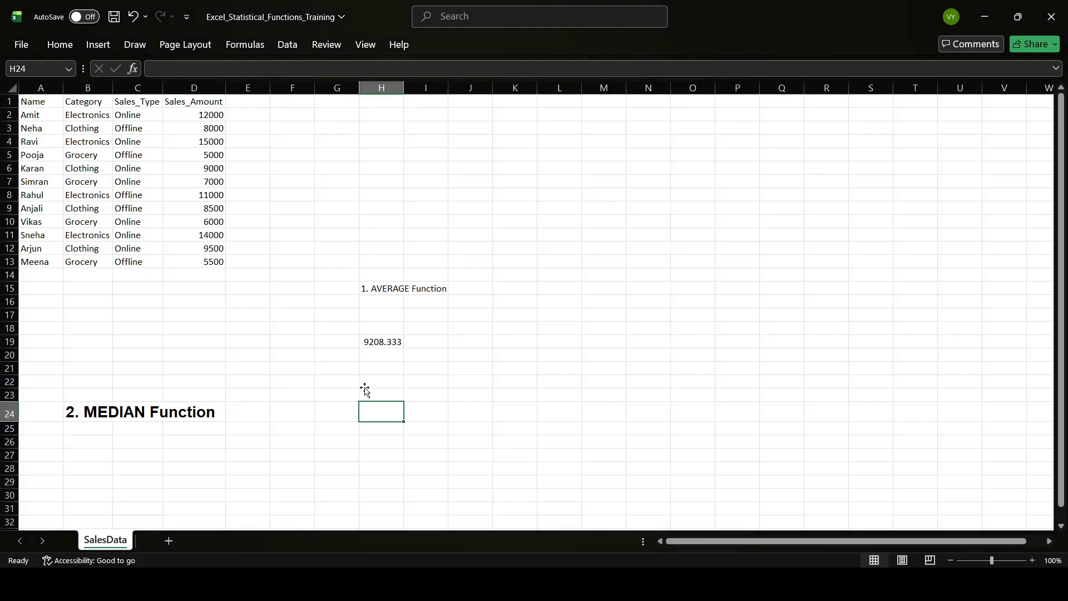
pyautogui.click(202, 73)
pyautogui.write('=MEDIAN(D2:D13)')
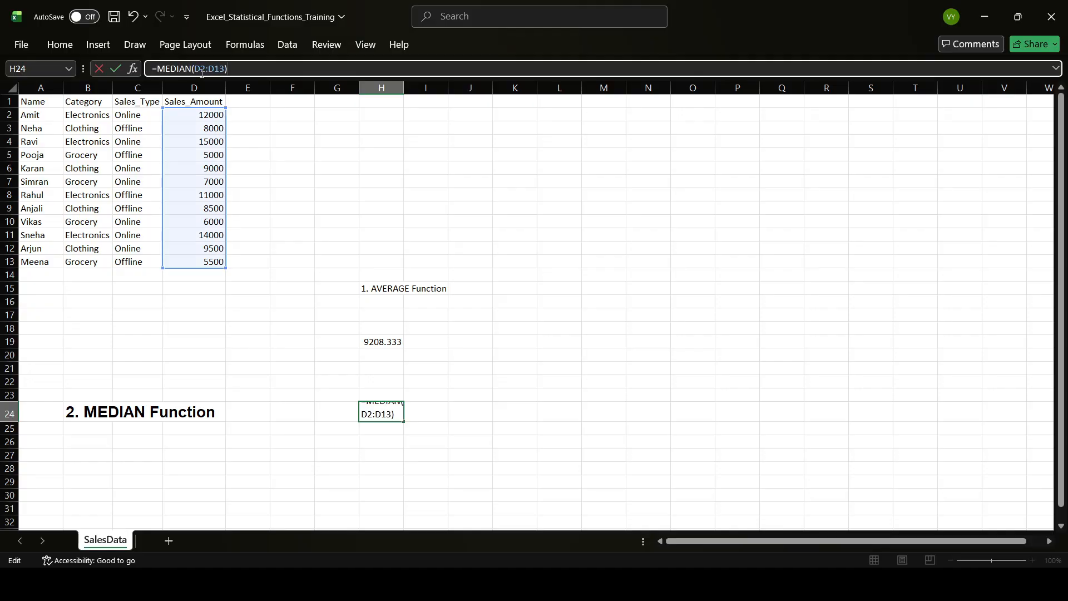
pyautogui.press('Return')
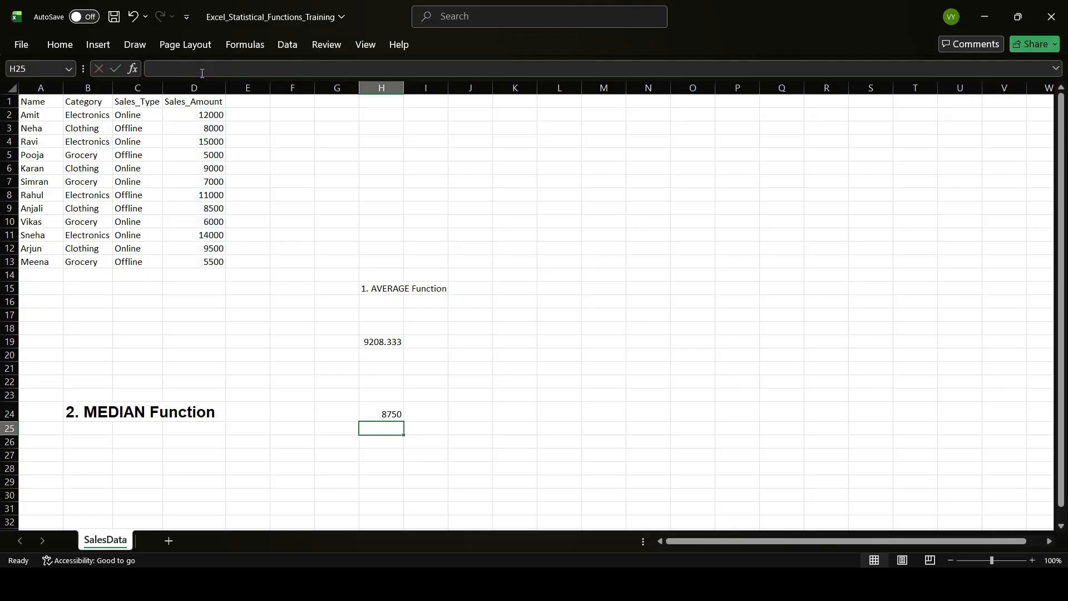
# - Add the heading "3. MODE Function" in B26 and enter =MODE.SNGL(D2:D13) in G23
pyautogui.hotkey('alt', 'Tab')
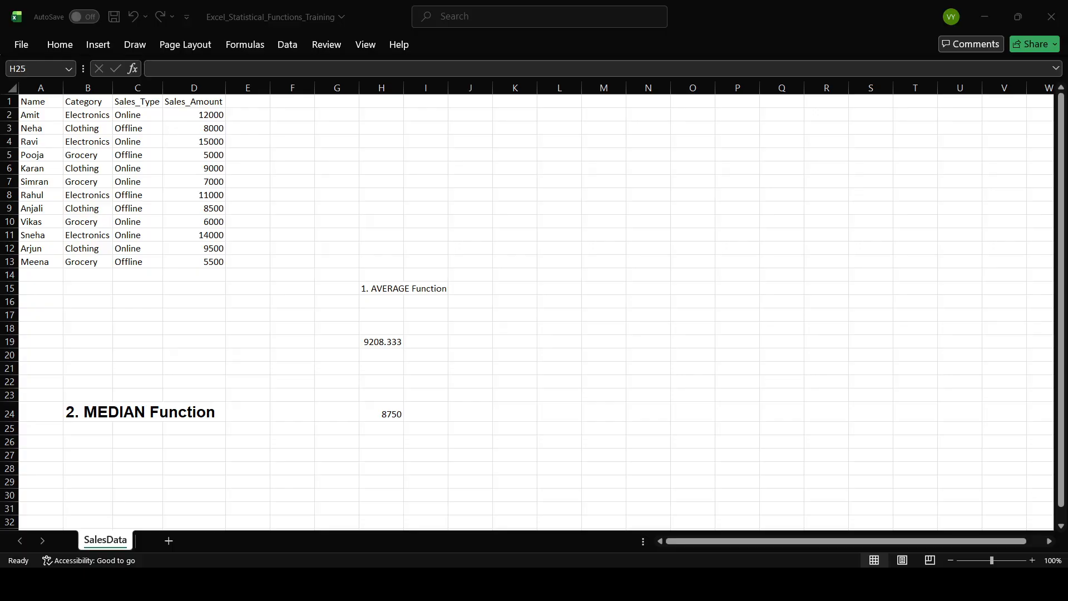
pyautogui.click(71, 445)
pyautogui.write('3. MODE Function')
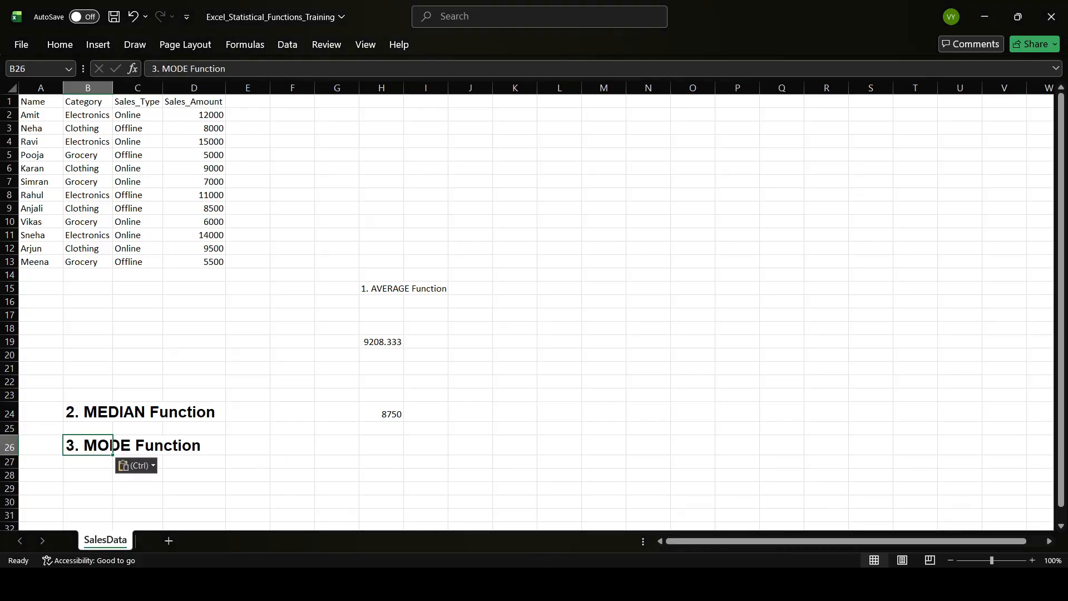
pyautogui.hotkey('alt', 'Tab')
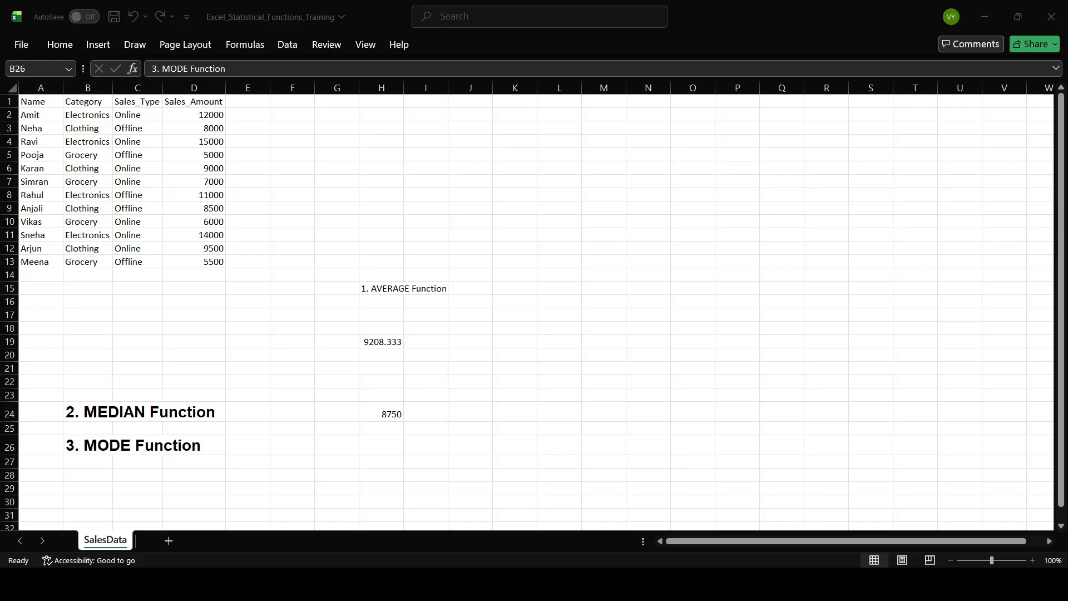
pyautogui.click(331, 395)
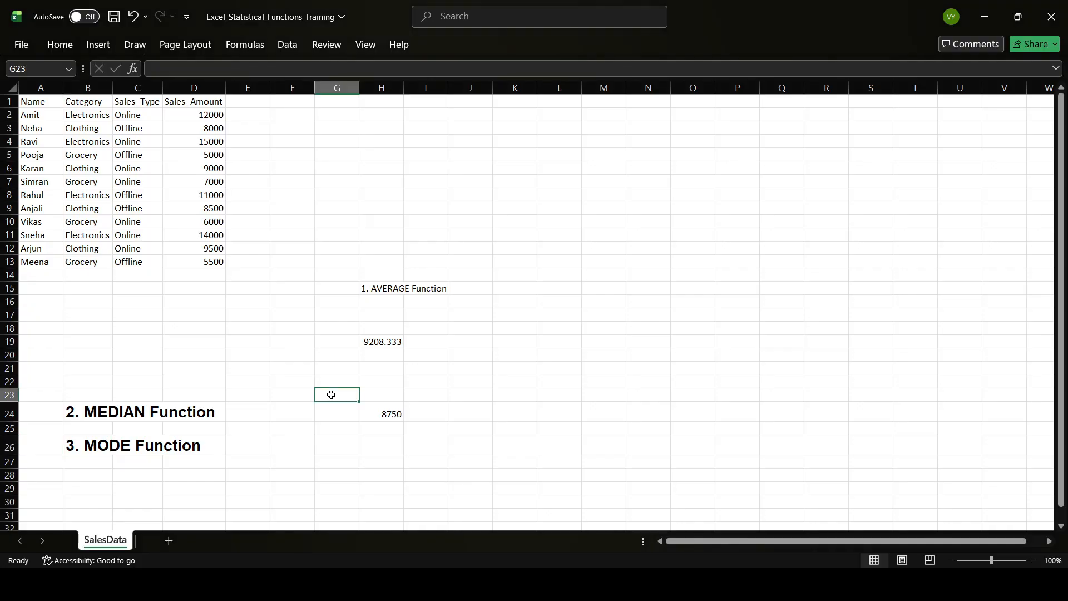
pyautogui.click(180, 72)
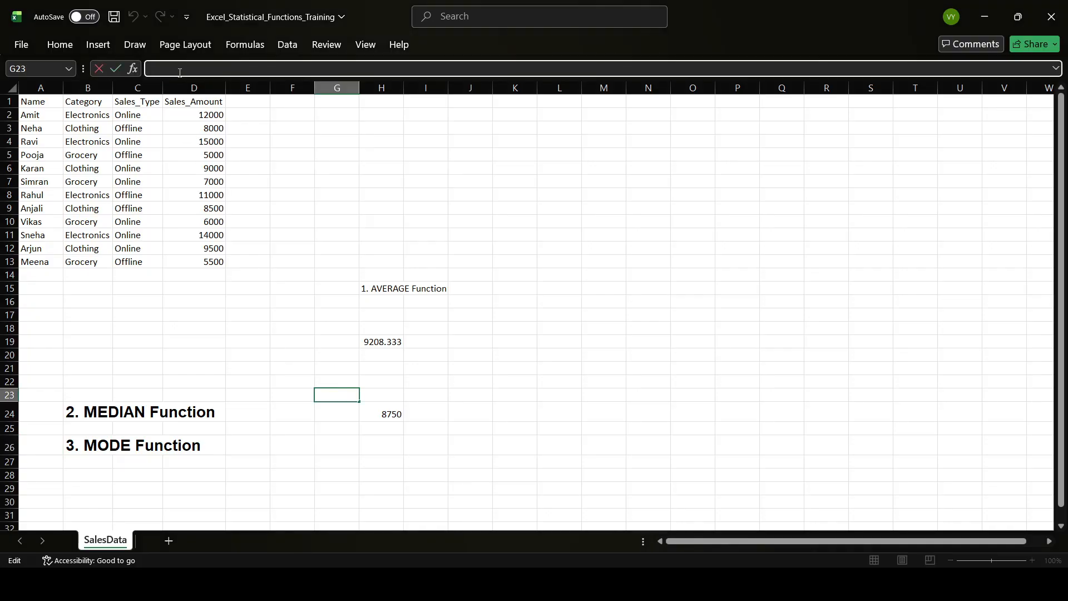
pyautogui.write('=MODE.SNGL(D2:D13)')
pyautogui.press('Return')
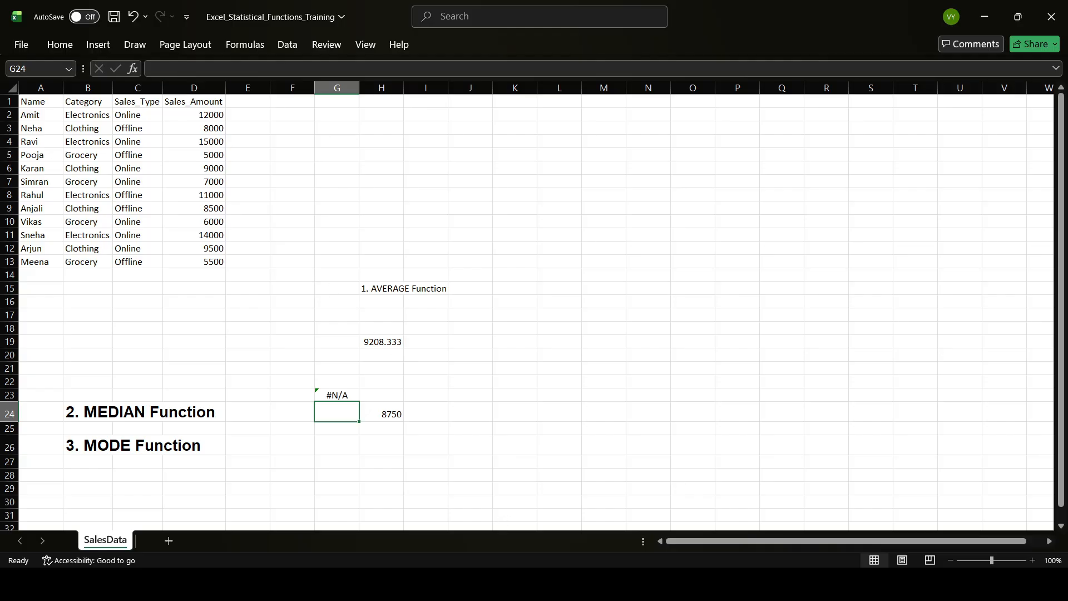
# - Enter the mode formula =MODE.SNGL(D2:D13) a second time, in cell J21
pyautogui.hotkey('alt', 'Tab')
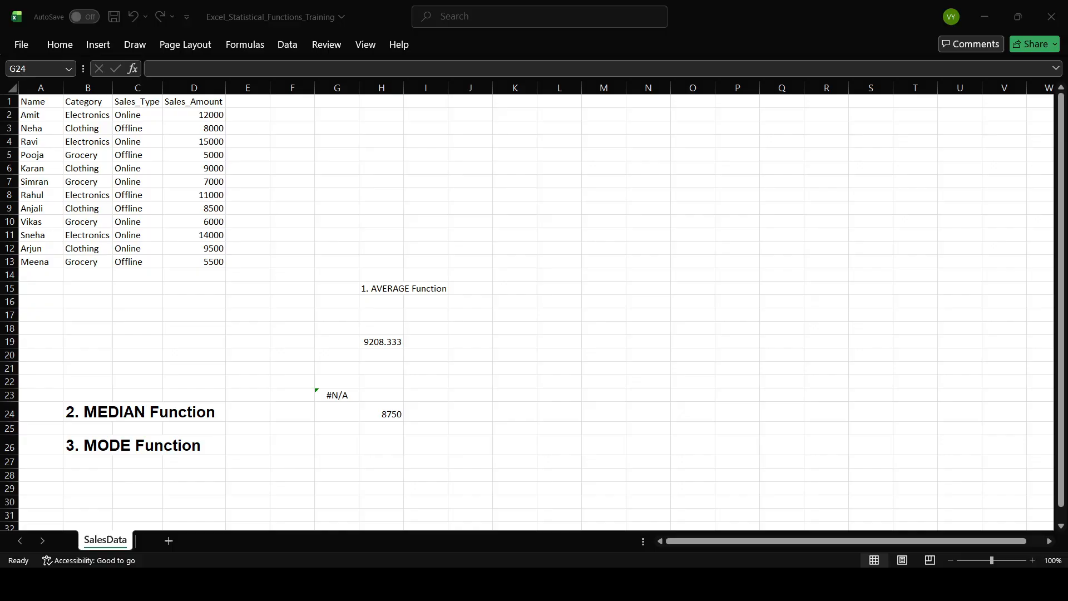
pyautogui.hotkey('alt', 'Tab')
pyautogui.click(470, 369)
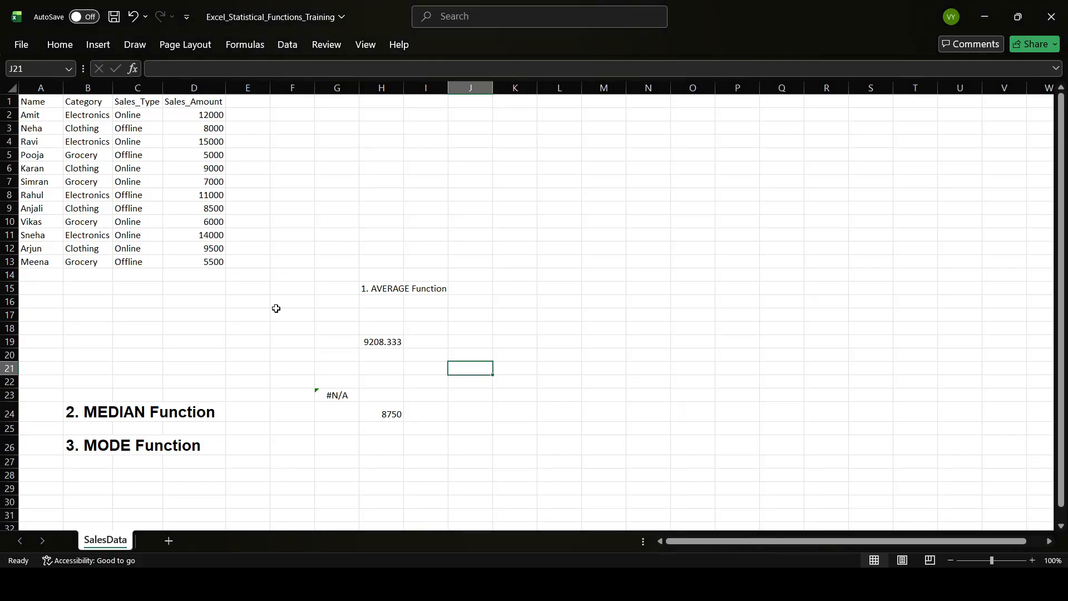
pyautogui.click(166, 70)
pyautogui.write('=MODE.SNGL(D2:D13)')
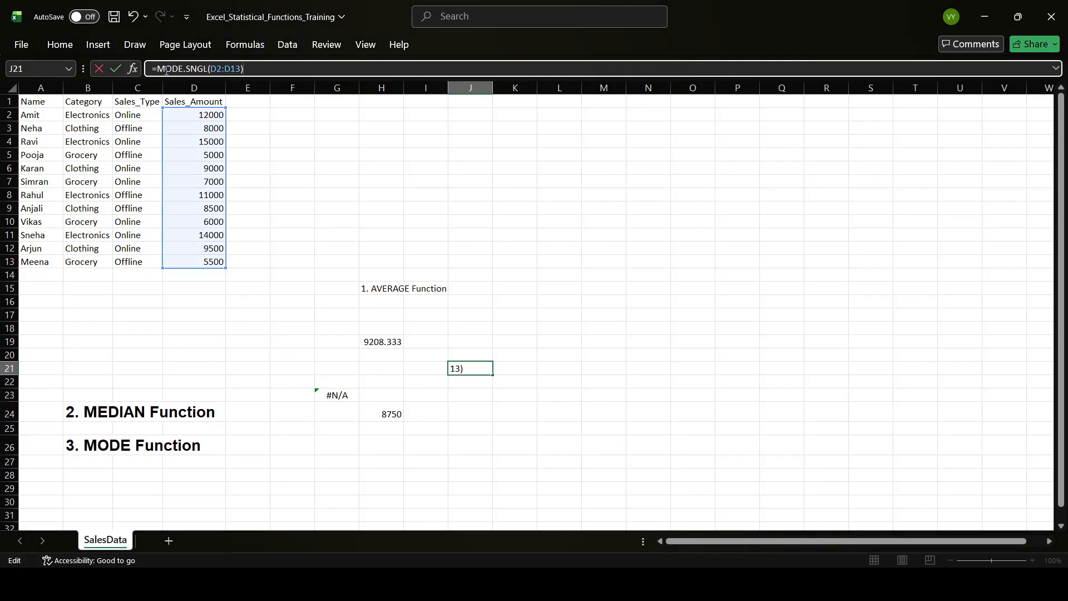
pyautogui.press('Return')
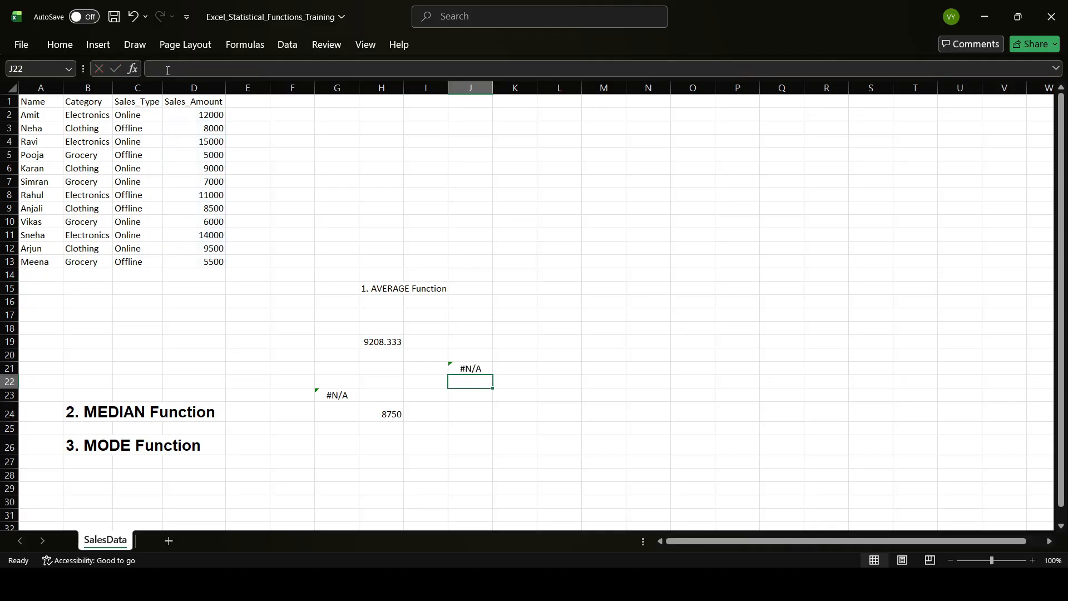
# - Add the heading "4. COUNT Function" in B27 and count the numeric sales amounts in I9 with =COUNT(D2:D13)
pyautogui.hotkey('alt', 'Tab')
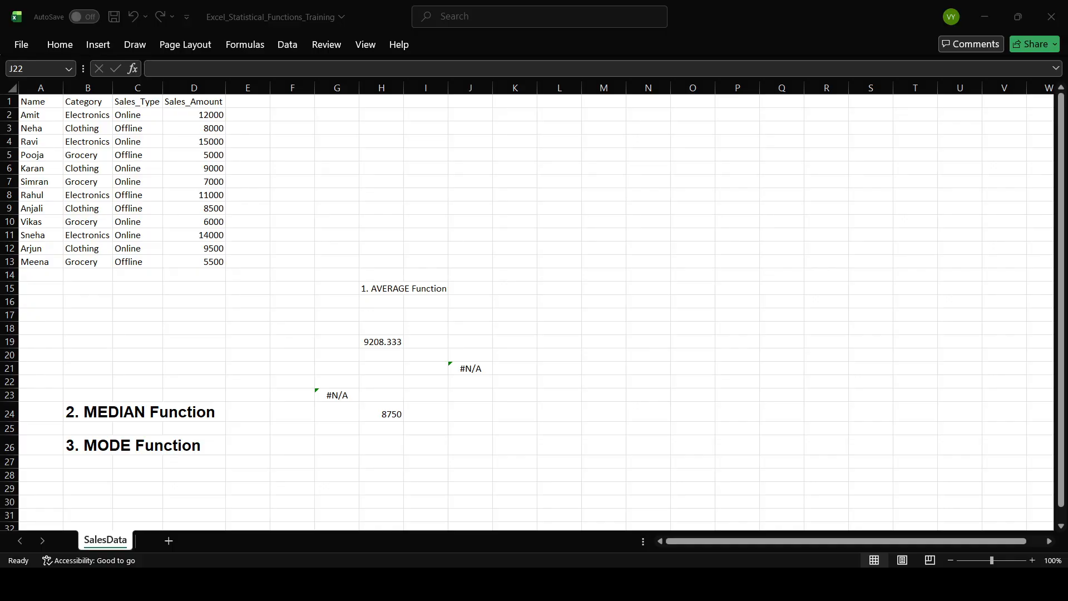
pyautogui.click(83, 461)
pyautogui.write('4. COUNT Function')
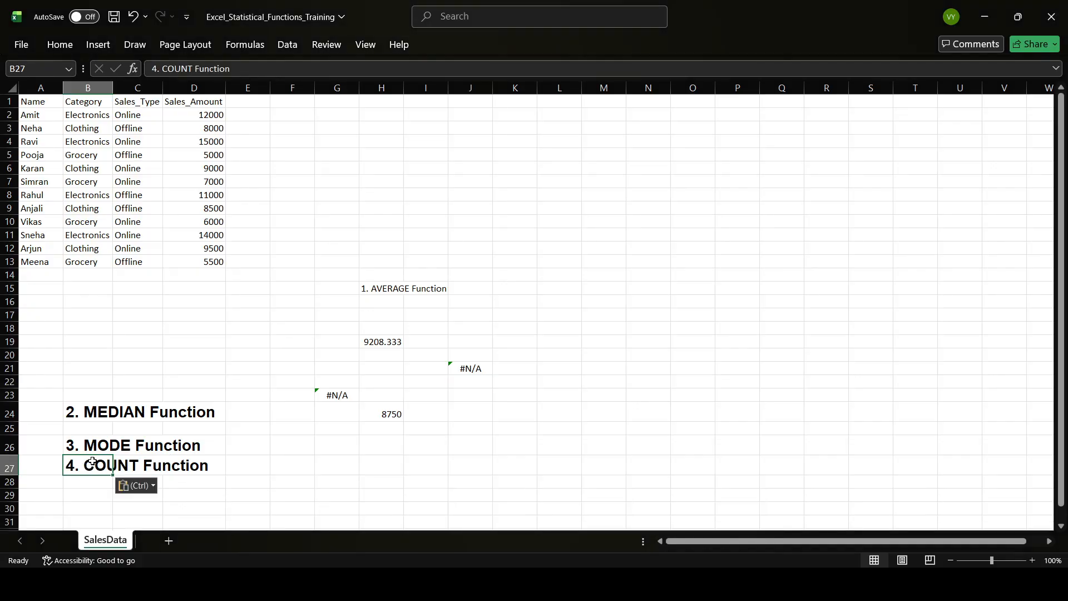
pyautogui.hotkey('alt', 'Tab')
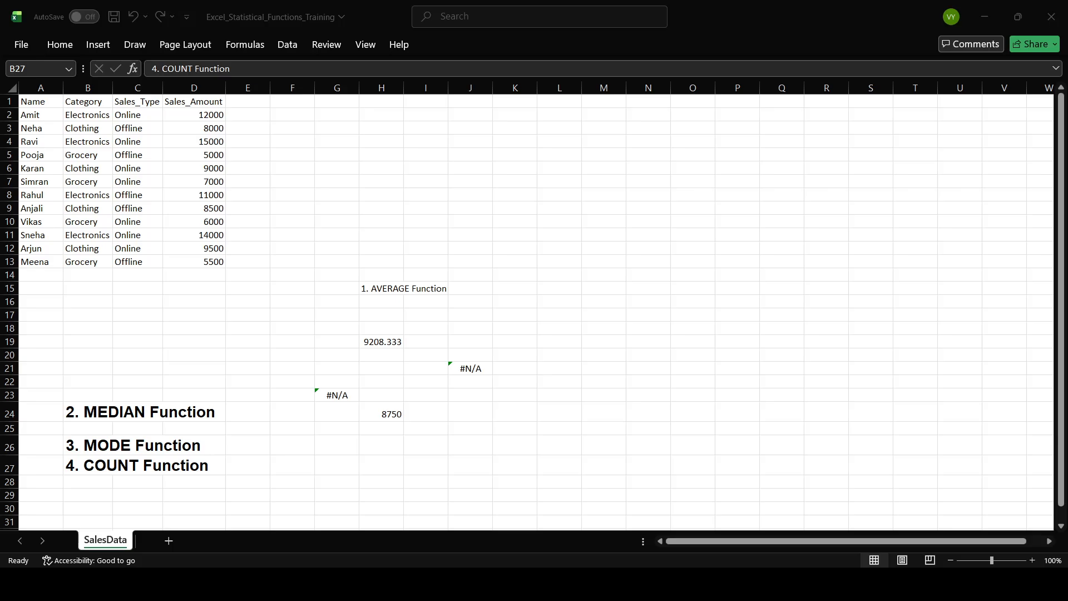
pyautogui.click(420, 207)
pyautogui.click(195, 71)
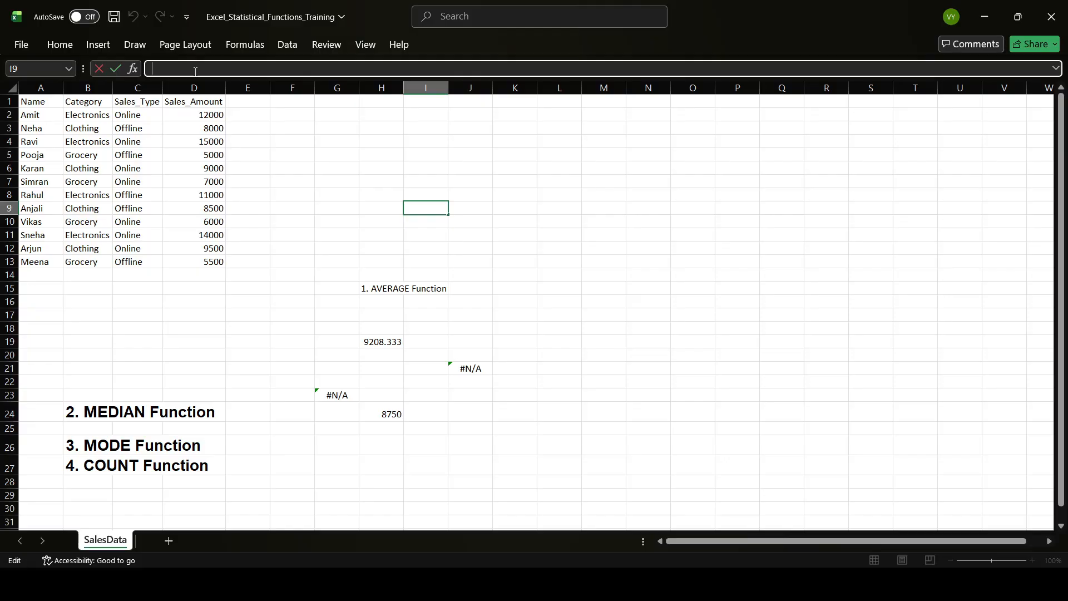
pyautogui.write('=COUNT(D2:D13)')
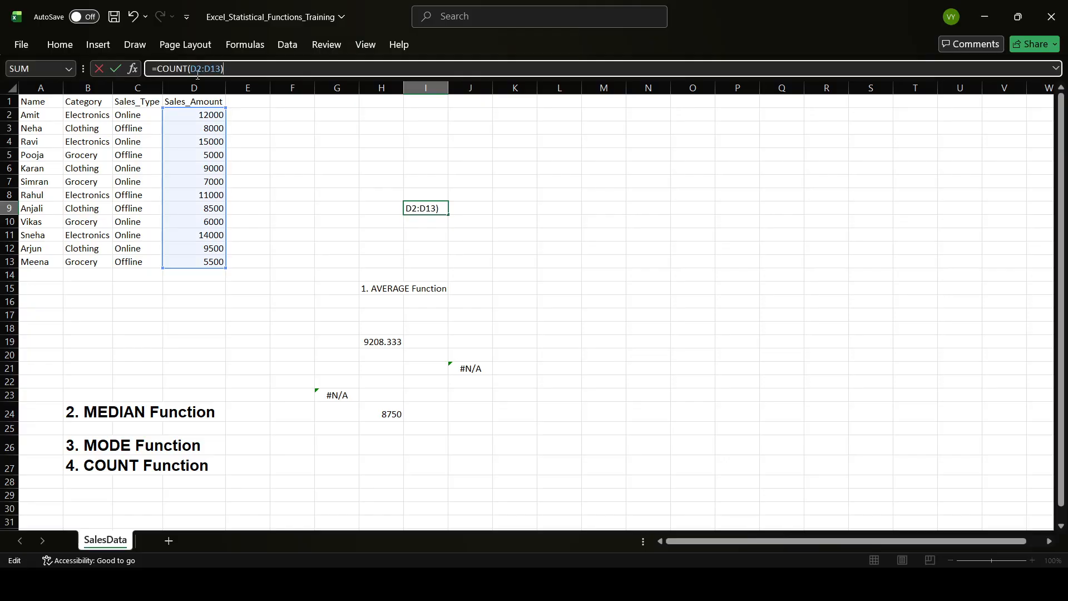
pyautogui.press('Return')
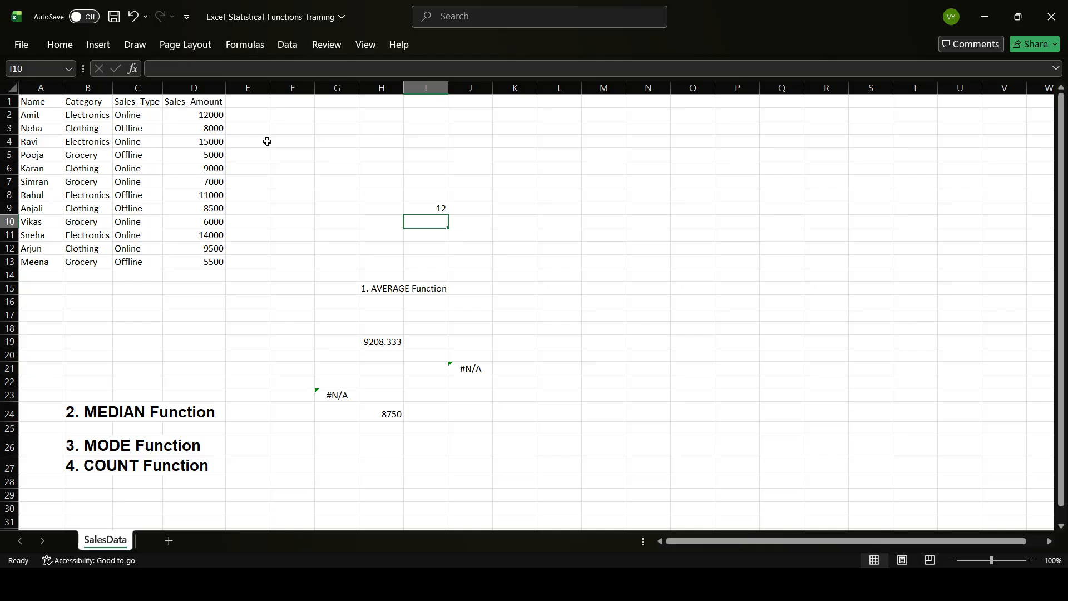
# - Add the heading "5. COUNTA Function" in B28 and count the non-empty names in H11 with =COUNTA(A2:A13)
pyautogui.hotkey('alt', 'Tab')
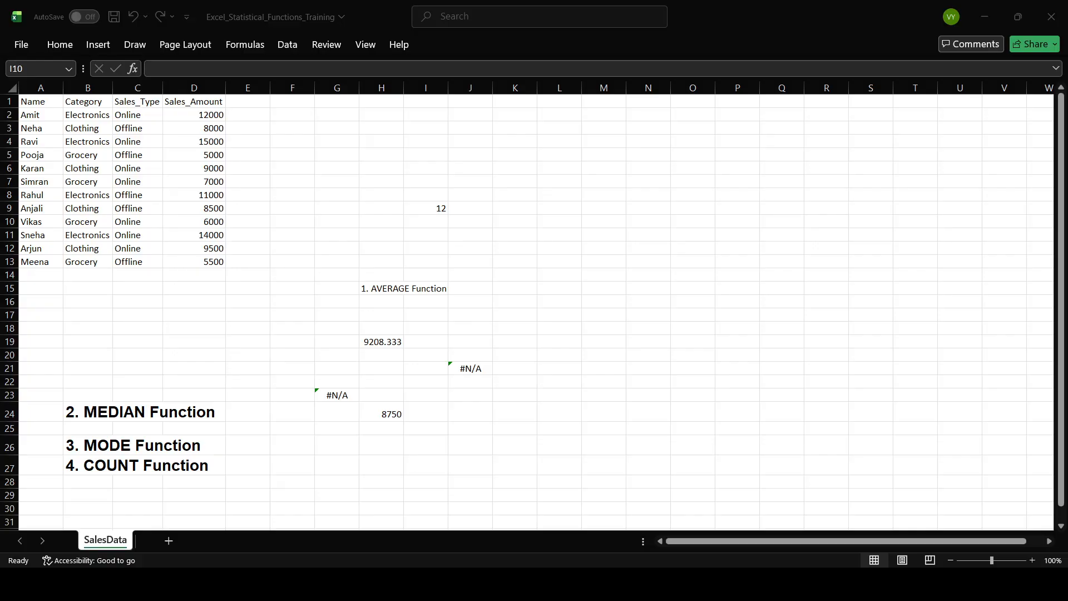
pyautogui.click(79, 480)
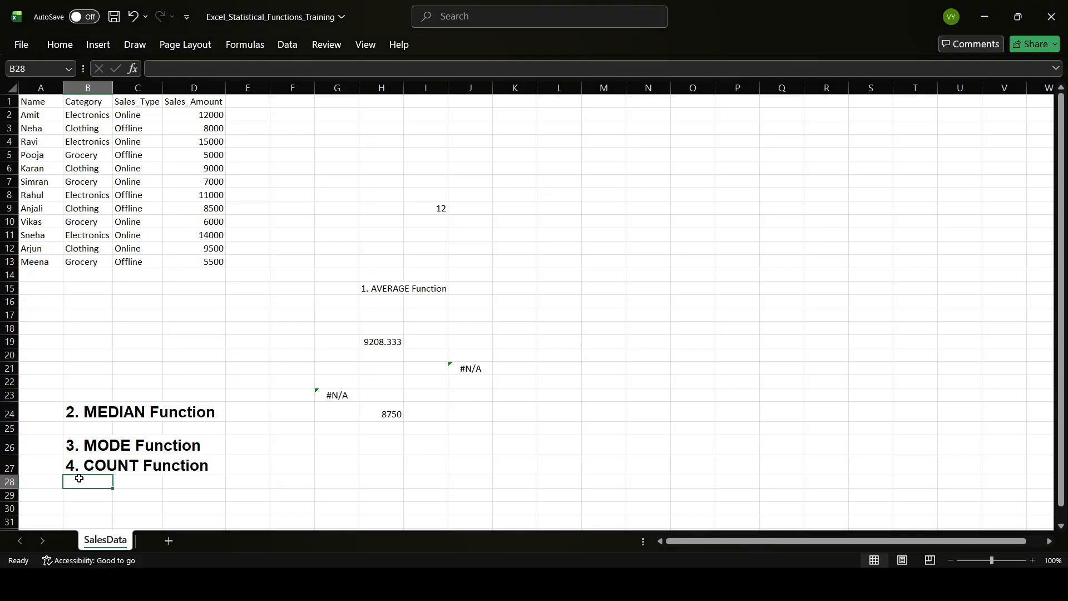
pyautogui.write('5. COUNTA Function')
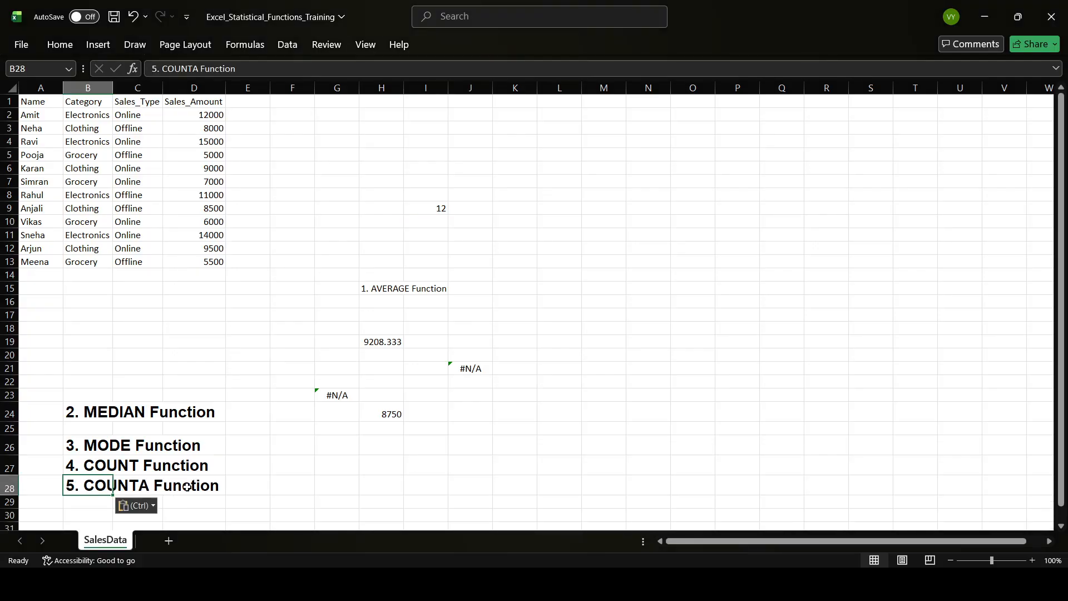
pyautogui.hotkey('alt', 'Tab')
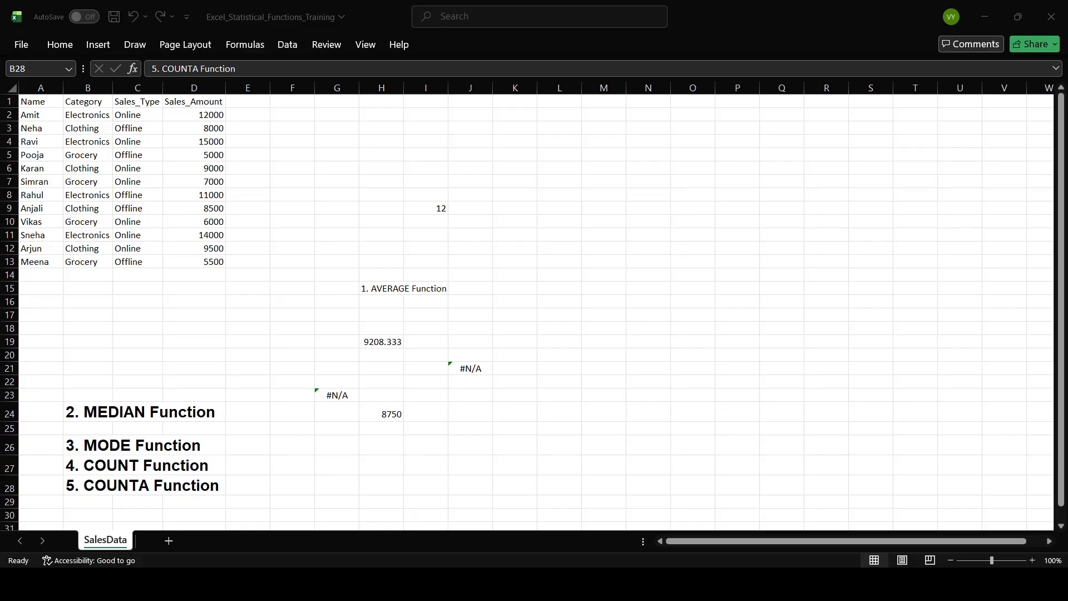
pyautogui.press('F2')
pyautogui.click(371, 233)
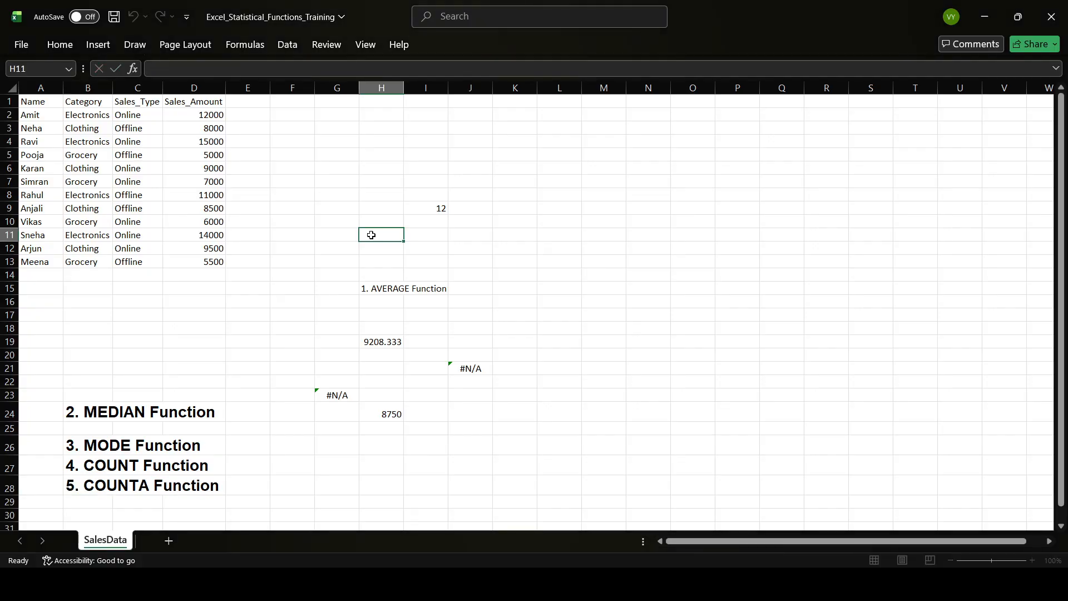
pyautogui.click(183, 68)
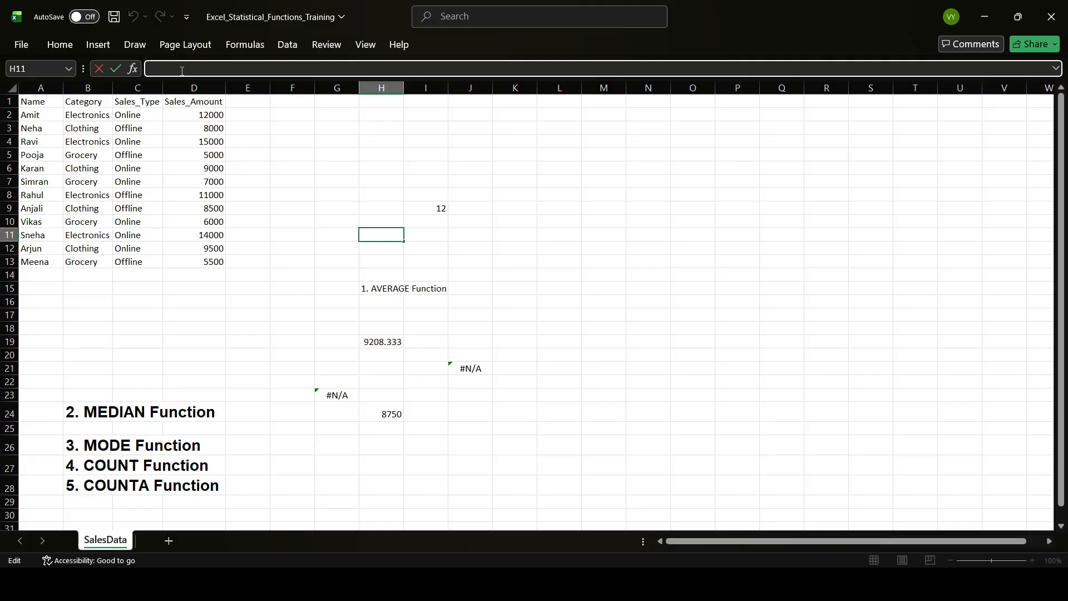
pyautogui.write('=COUNTA(A2:A13)')
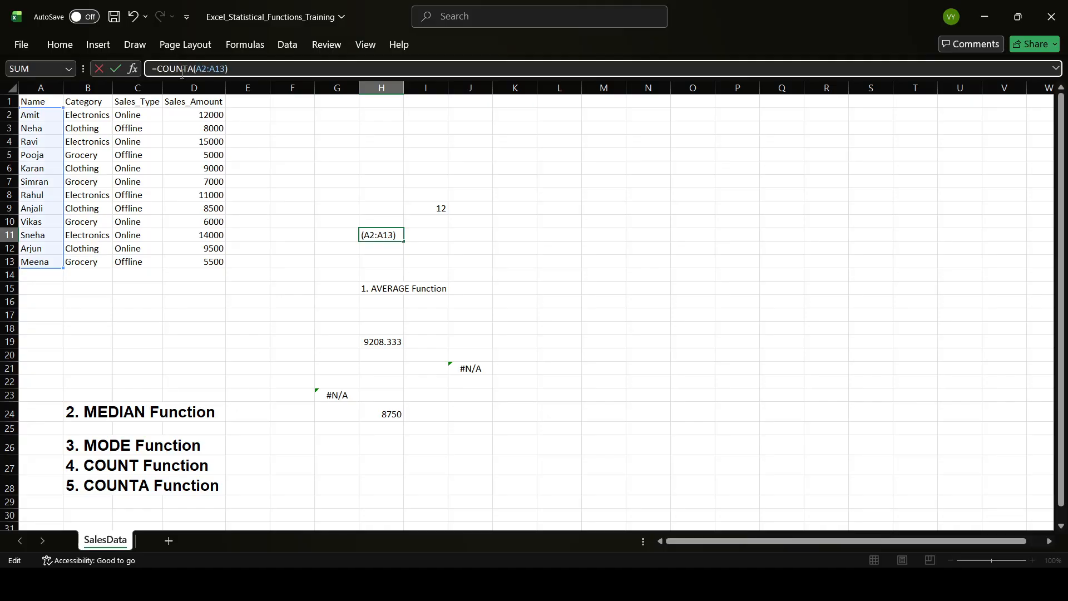
pyautogui.press('Return')
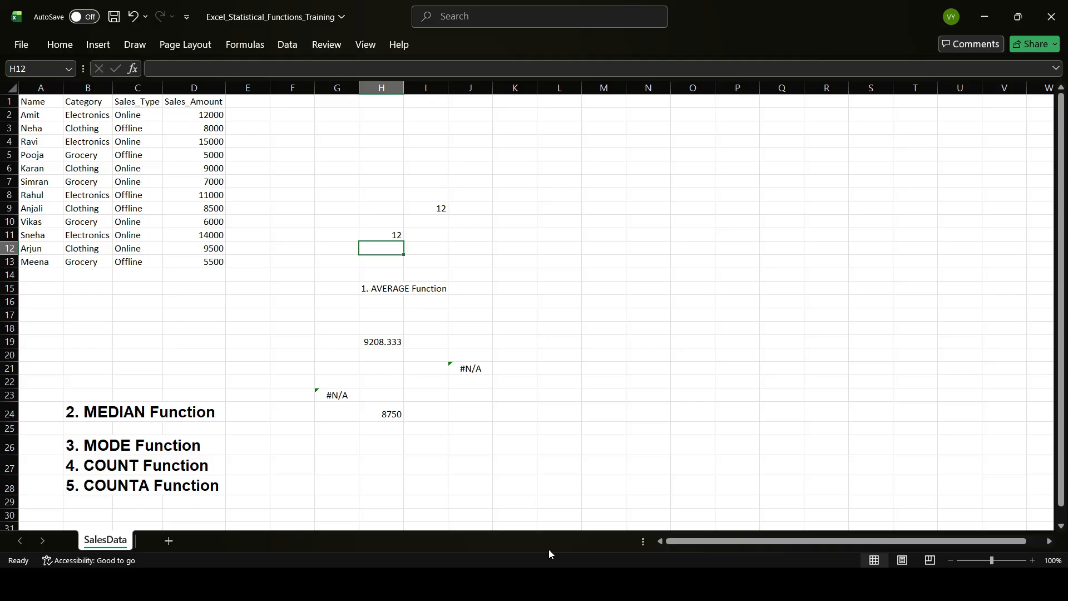
pyautogui.hotkey('alt', 'Tab')
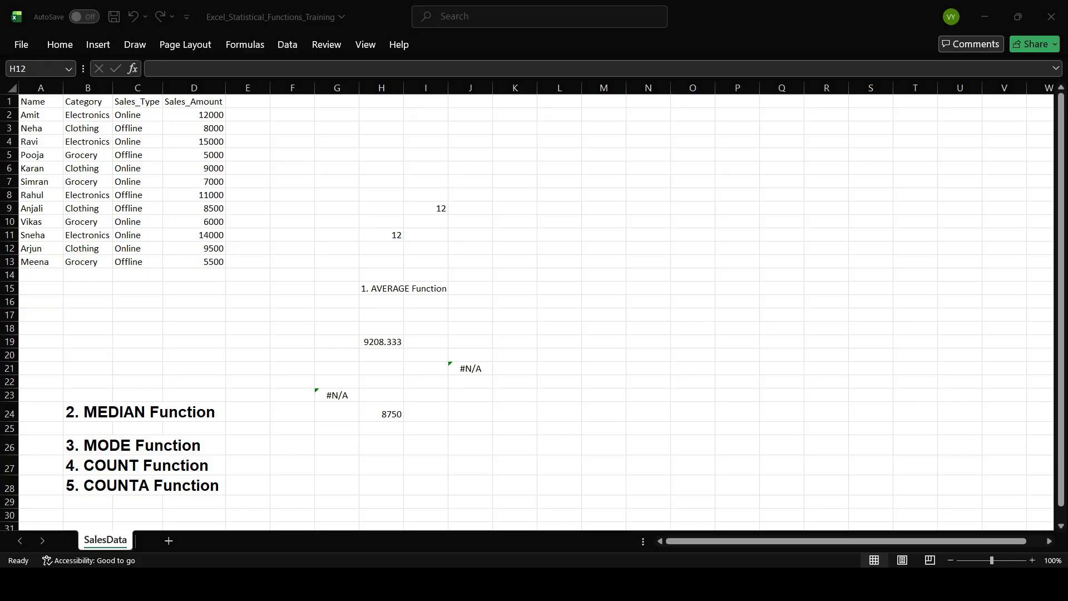
# - Add the heading "6. MAX Function" in B29 and find the highest sales amount in K10 with =MAX(D2:D13)
pyautogui.click(83, 502)
pyautogui.write('6. MAX Function')
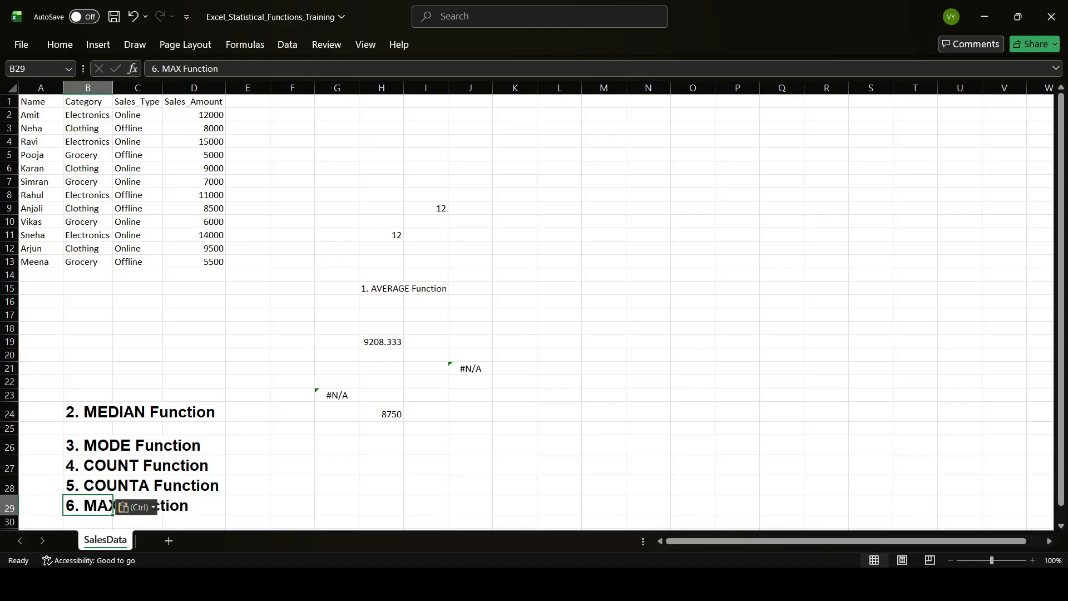
pyautogui.hotkey('alt', 'Tab')
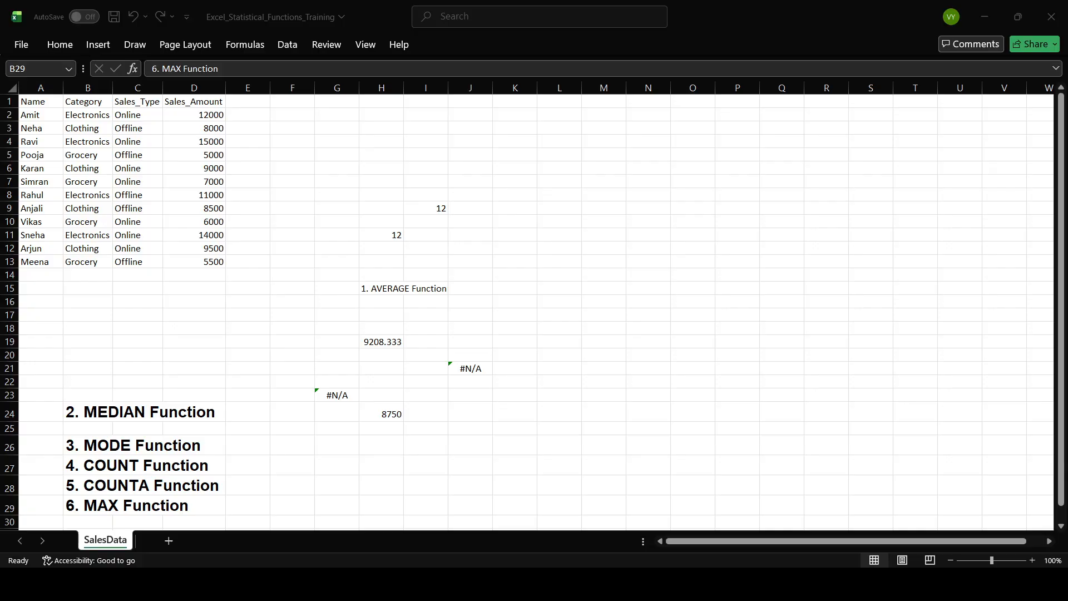
pyautogui.click(504, 221)
pyautogui.click(170, 70)
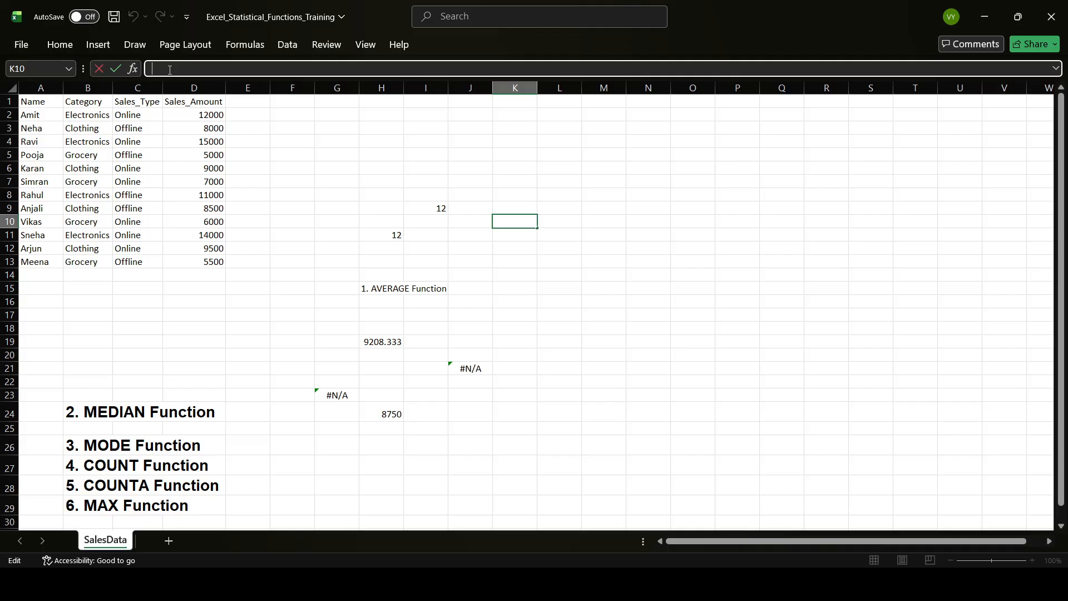
pyautogui.write('=MAX(D2:D13)')
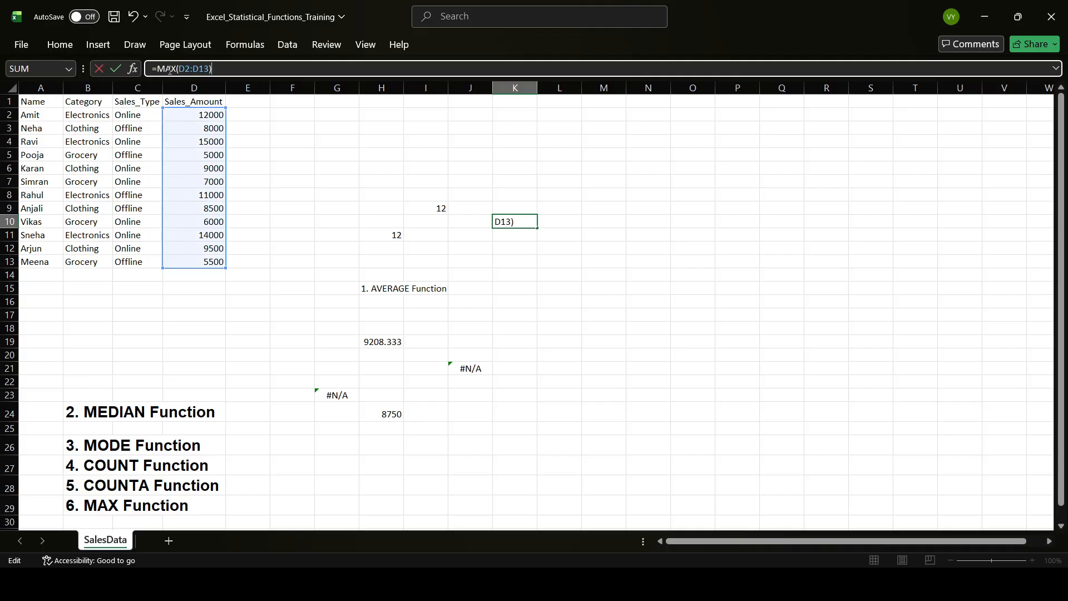
pyautogui.press('Return')
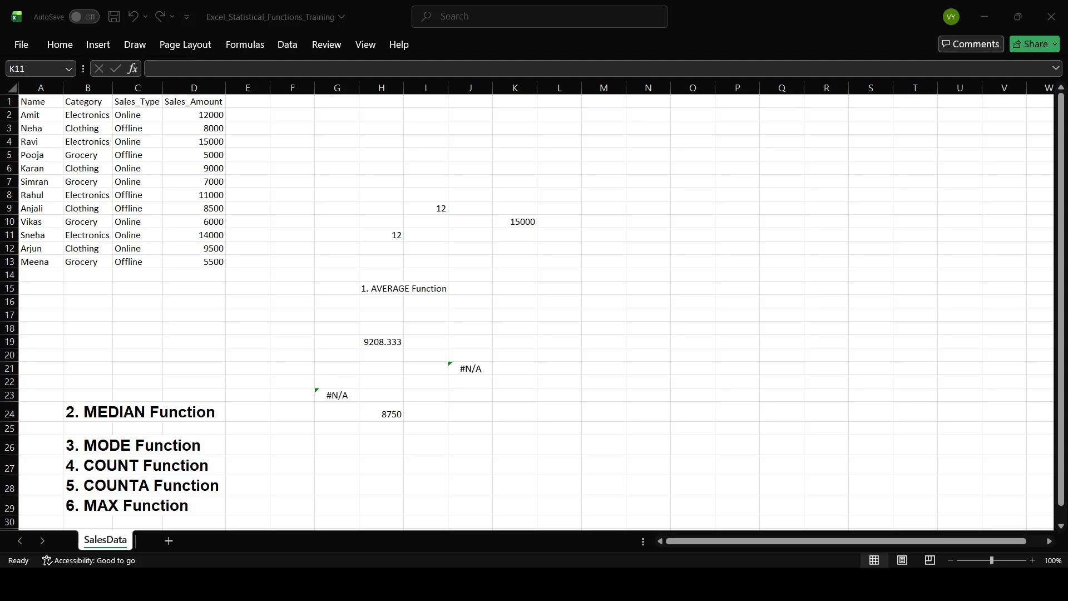
# - Add the heading "7. MIN Function" in B22 and select cell G6 for its formula
pyautogui.click(71, 381)
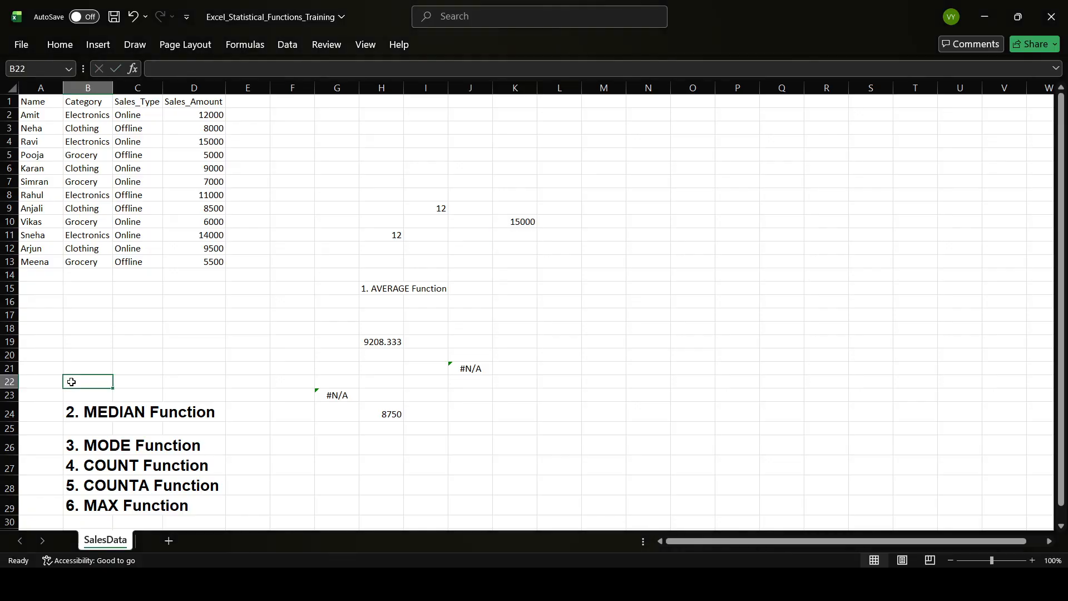
pyautogui.write('7. MIN Function')
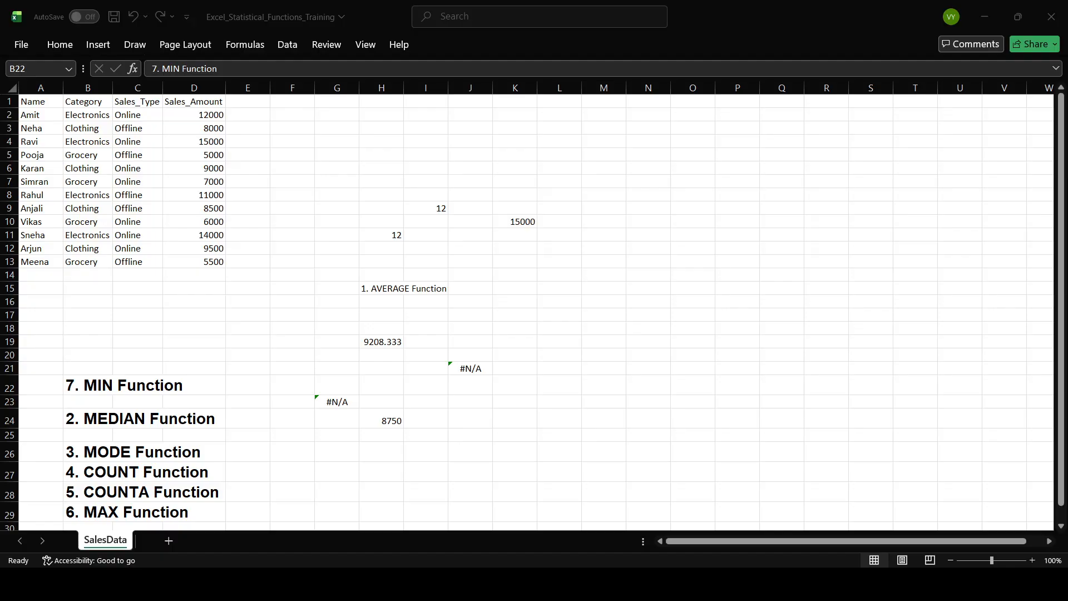
pyautogui.click(338, 169)
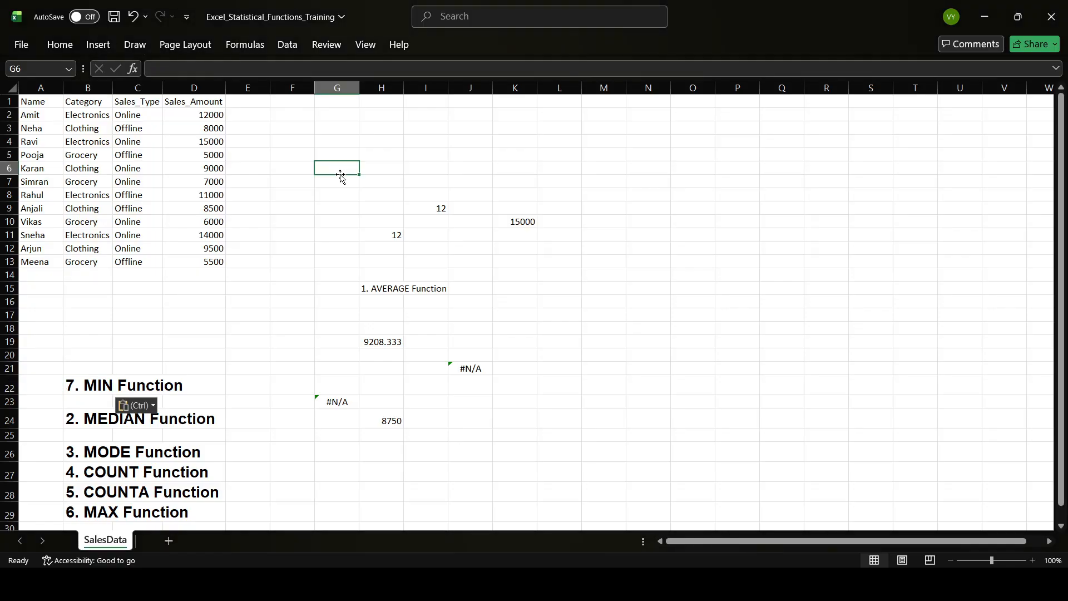
pyautogui.click(204, 71)
pyautogui.write('7. MIN Function')
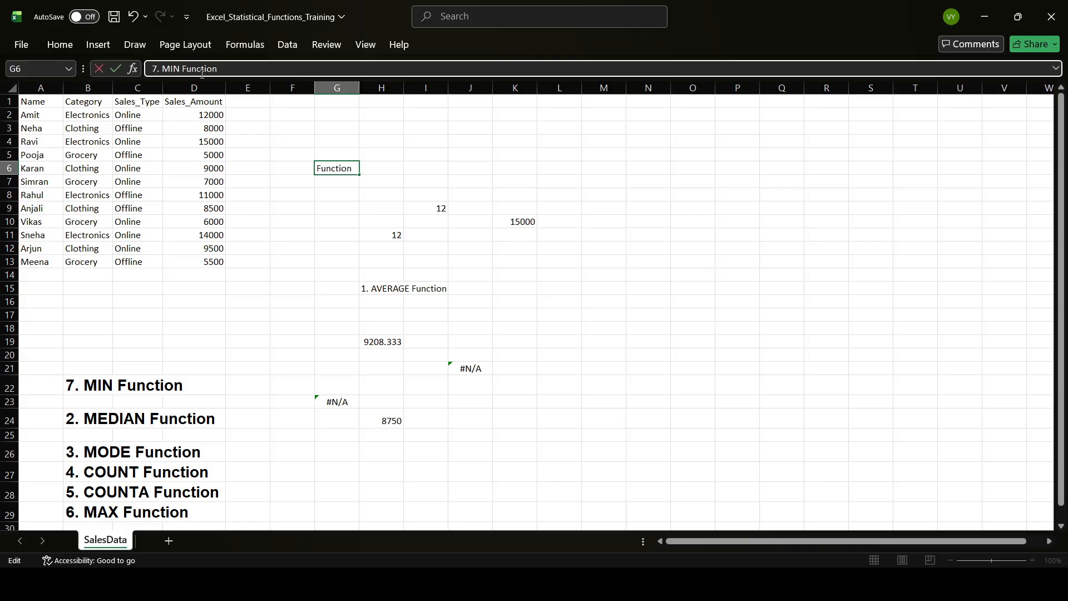
pyautogui.hotkey('ctrl', 'a')
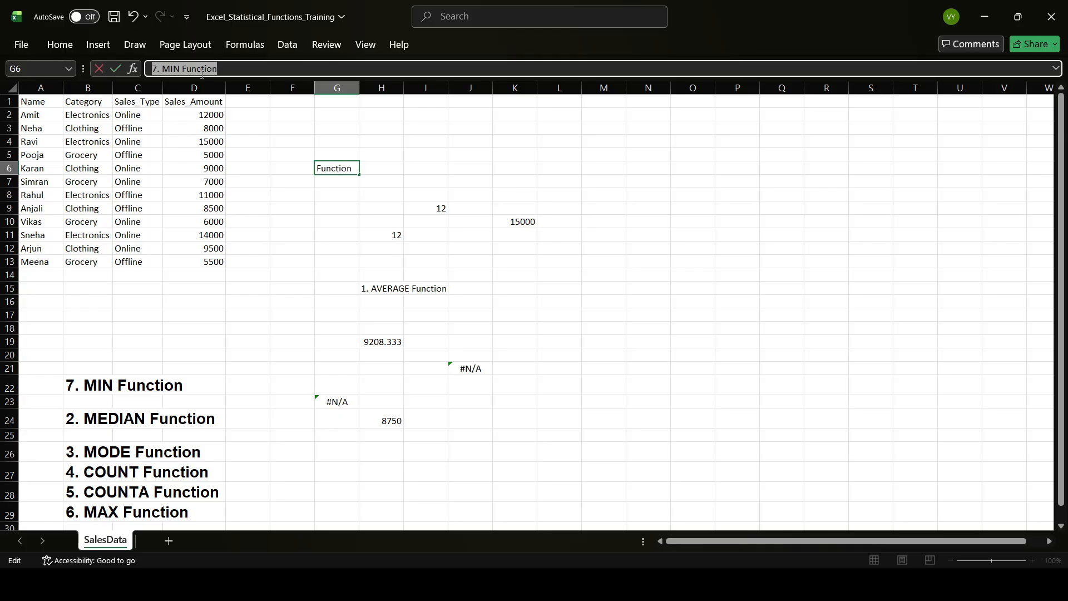
pyautogui.press('BackSpace')
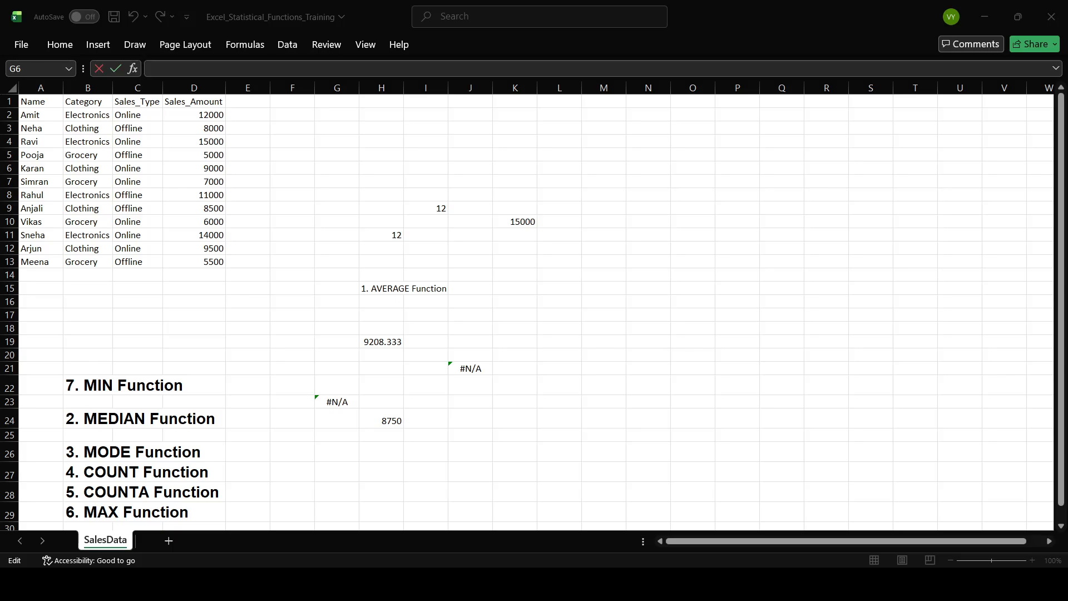
# - Find the lowest sales amount in G6 with =MIN(D2:D13)
pyautogui.click(203, 72)
pyautogui.write('=MIN(D2:D13)')
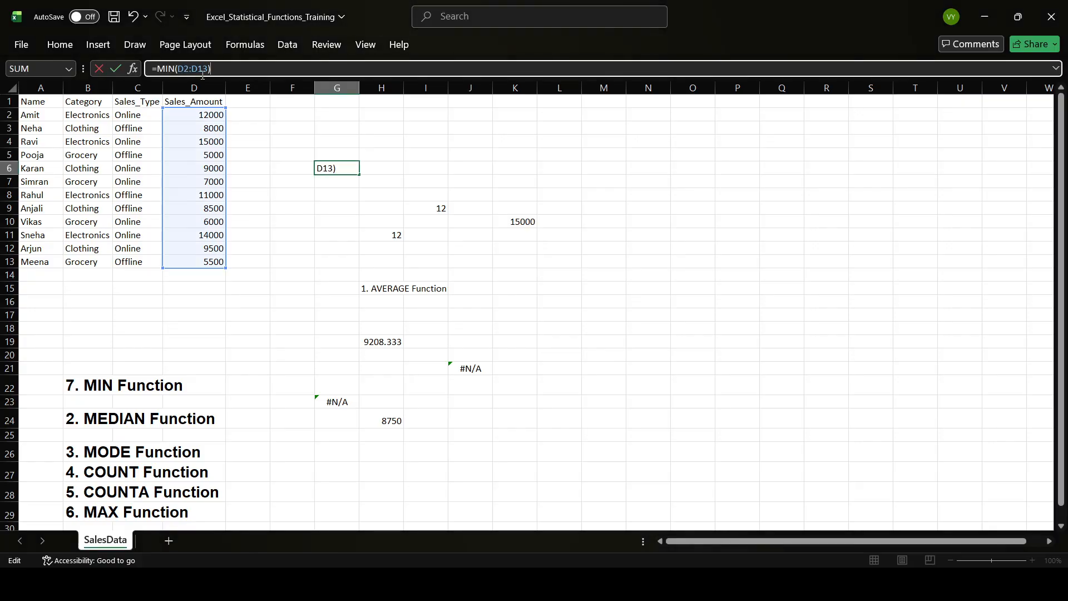
pyautogui.press('Return')
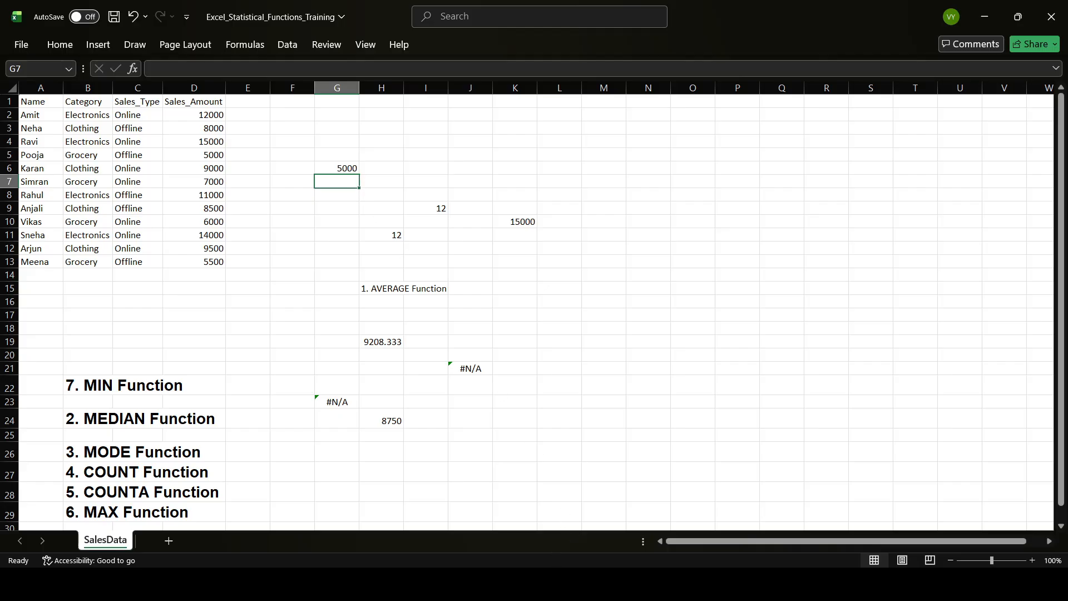
# - Add the heading "8. STDEV.P Function" in B20 and calculate the population standard deviation in G8 with =STDEV.P(D2:D13)
pyautogui.click(593, 584)
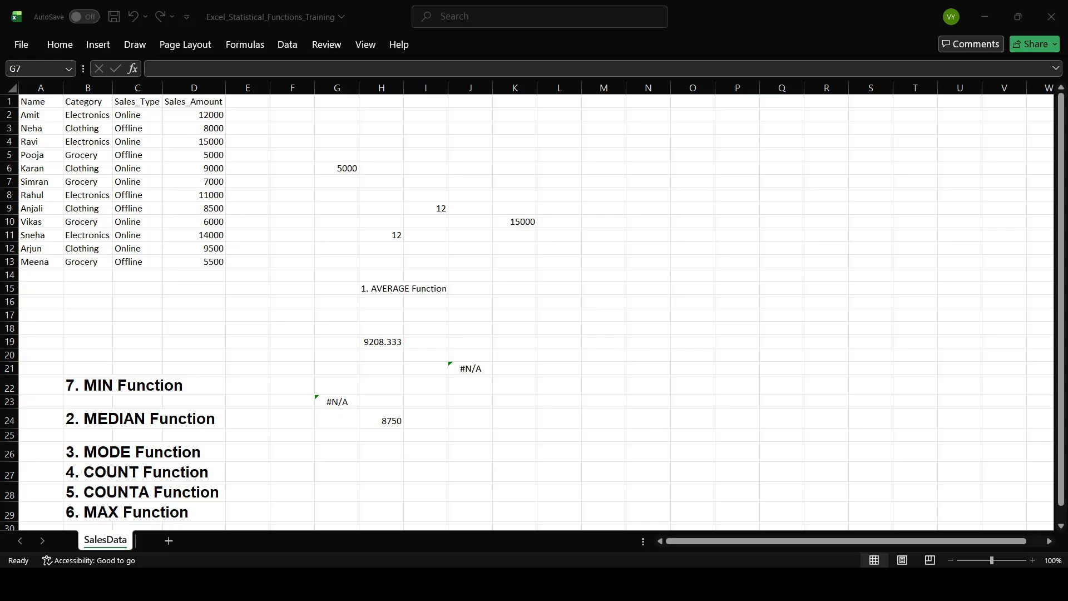
pyautogui.click(70, 356)
pyautogui.write('8. STDEV.P Function')
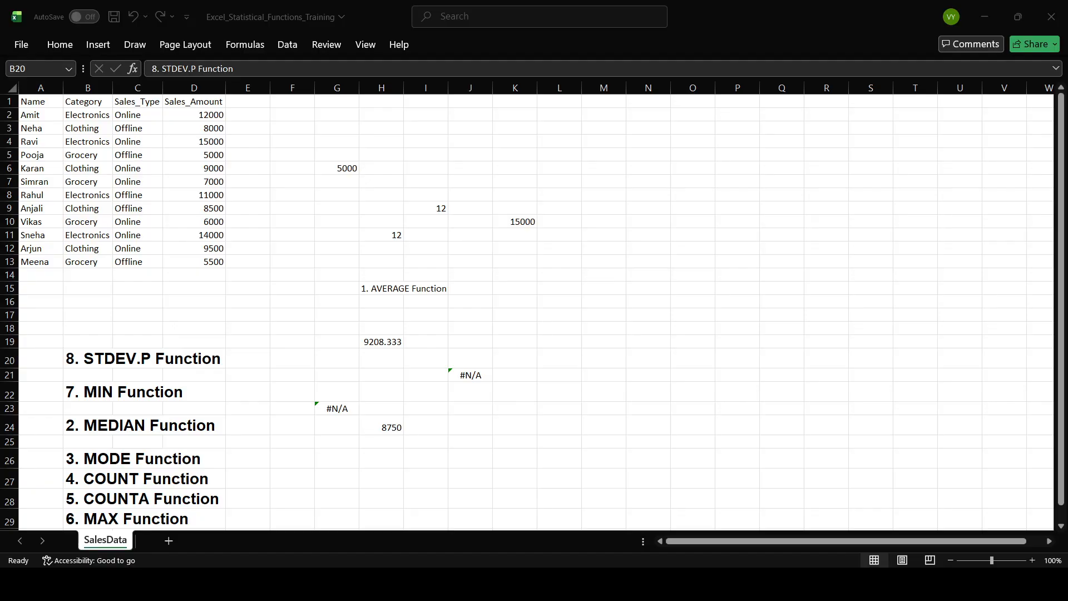
pyautogui.click(345, 195)
pyautogui.click(171, 69)
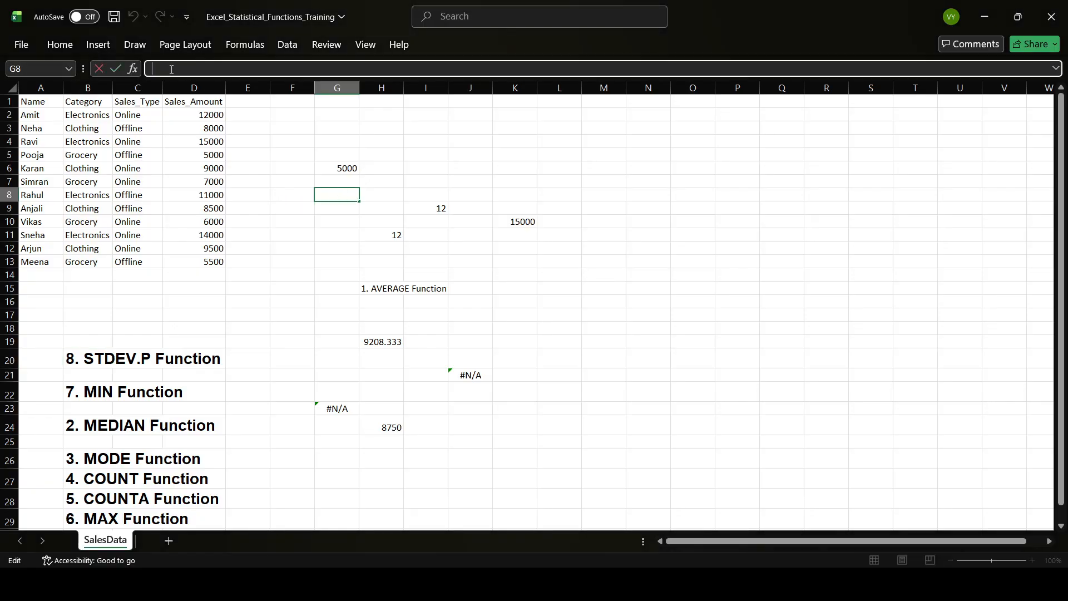
pyautogui.write('=STDEV.P(D2:D13)')
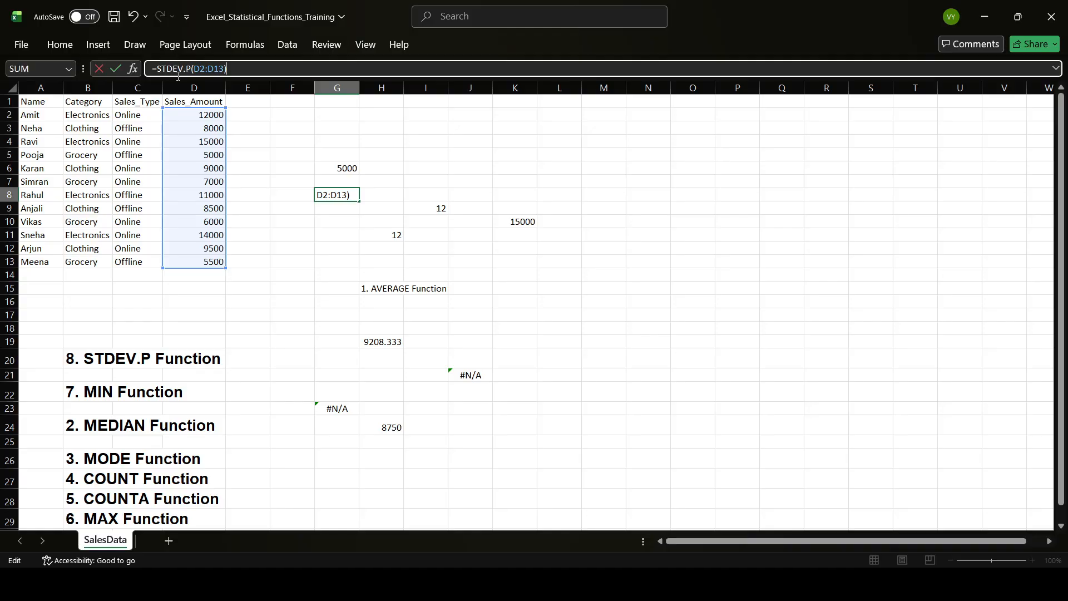
pyautogui.press('Return')
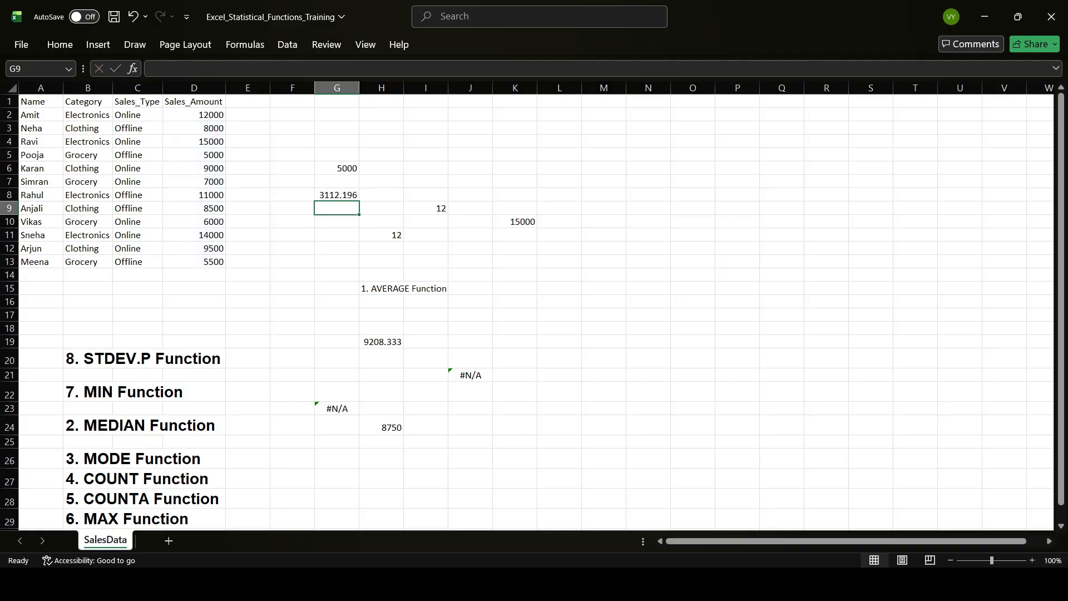
# - Add the heading "STDEV.S Function" in B19 and calculate the sample standard deviation in G13 with =STDEV.S(D2:D13)
pyautogui.hotkey('alt', 'Tab')
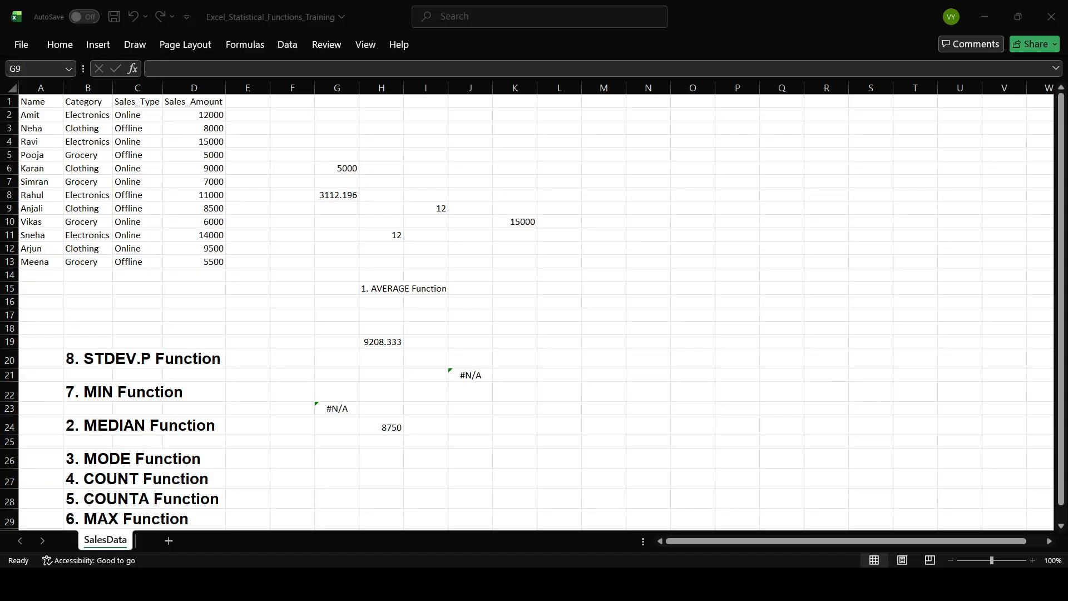
pyautogui.click(79, 340)
pyautogui.write('STDEV.S Function')
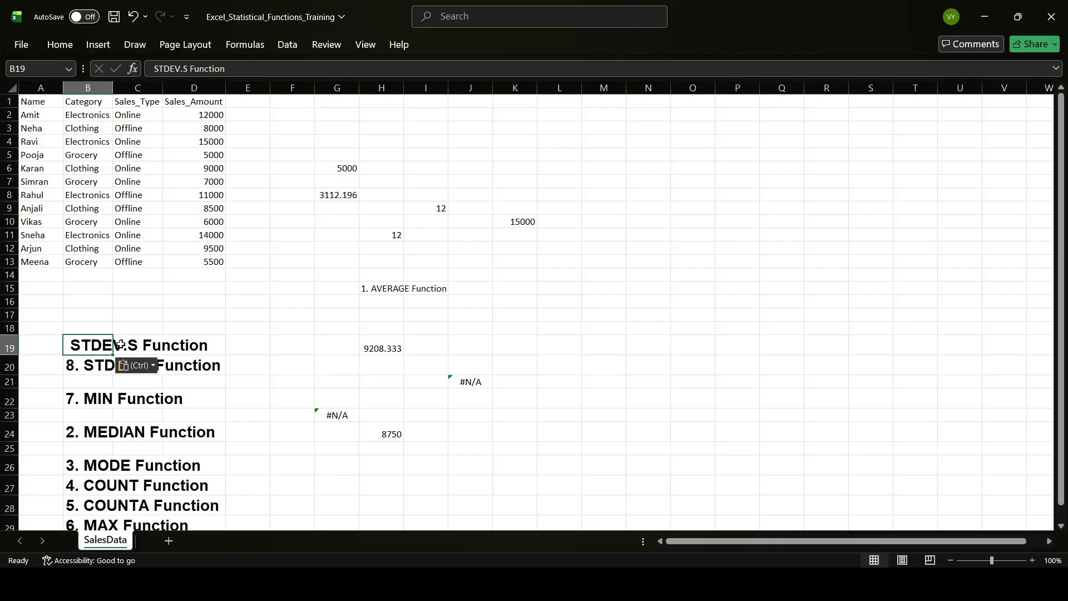
pyautogui.hotkey('alt', 'Tab')
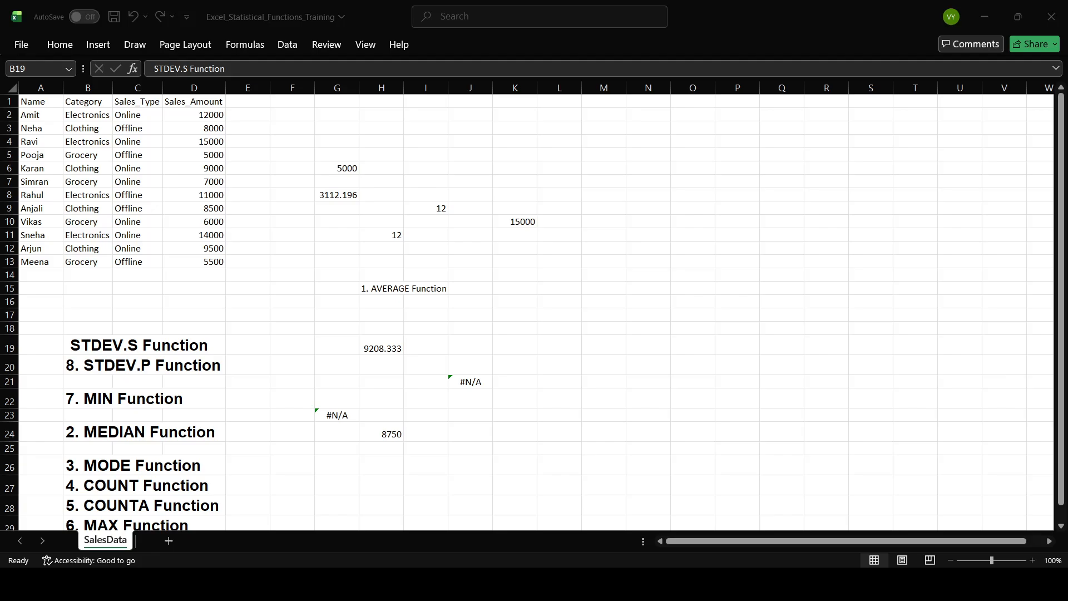
pyautogui.click(333, 259)
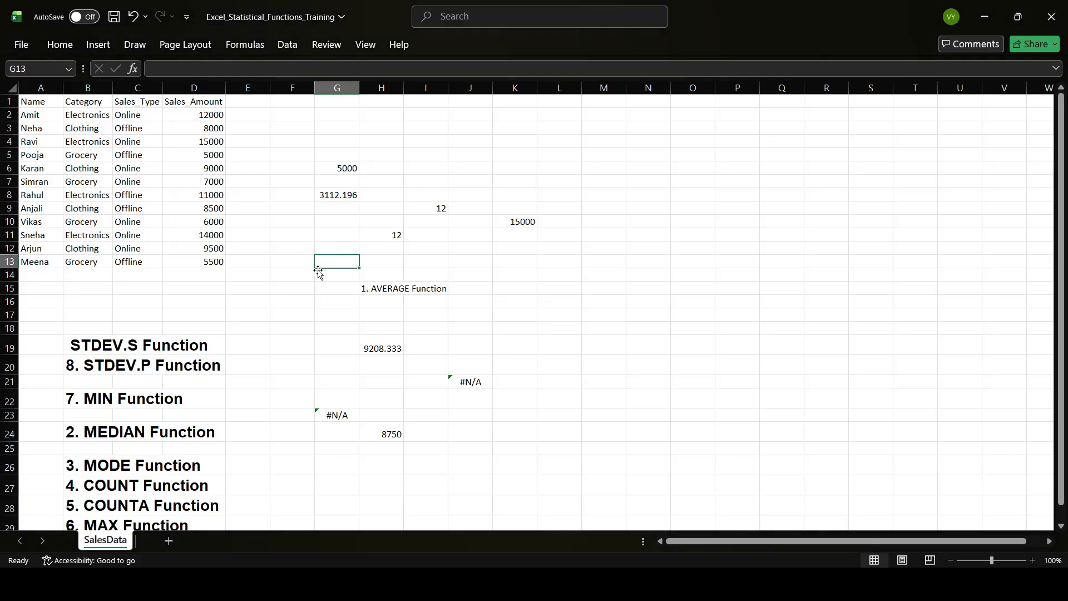
pyautogui.click(188, 69)
pyautogui.write('=STDEV.S(D2:D13)')
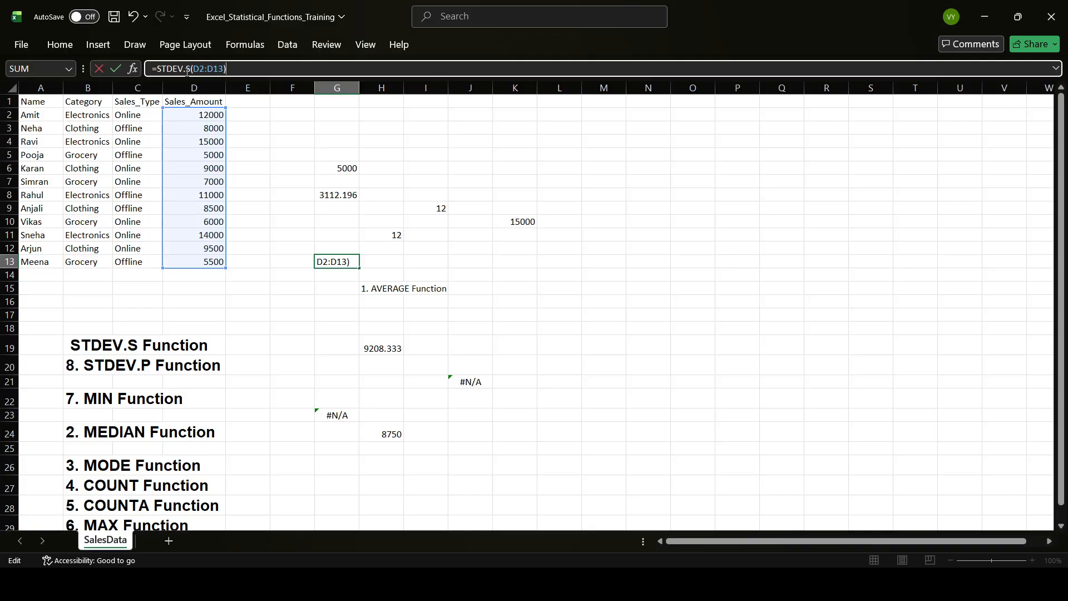
pyautogui.press('Return')
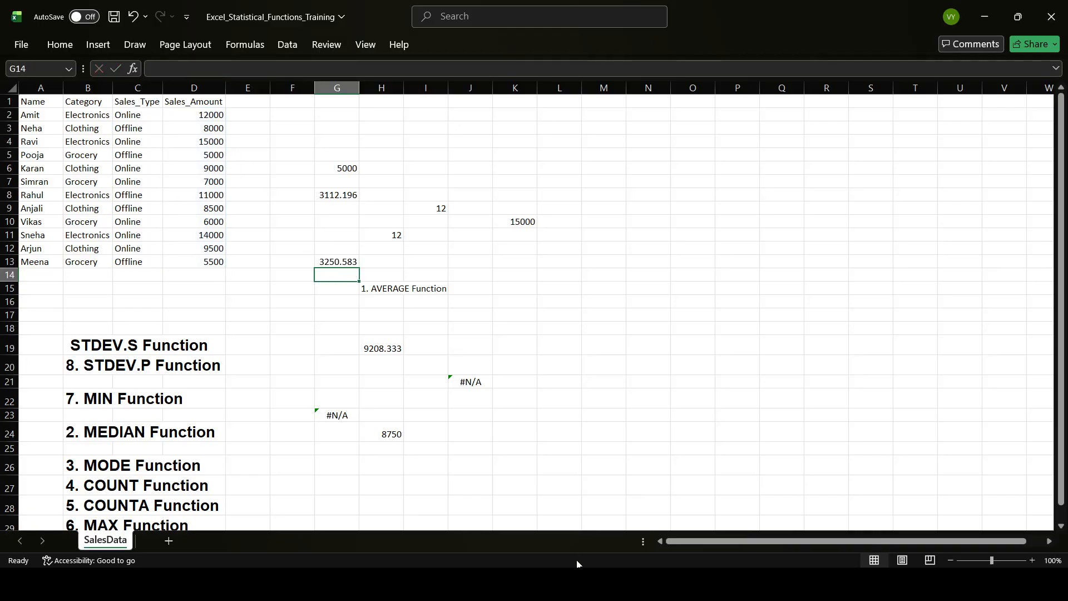
pyautogui.click(579, 583)
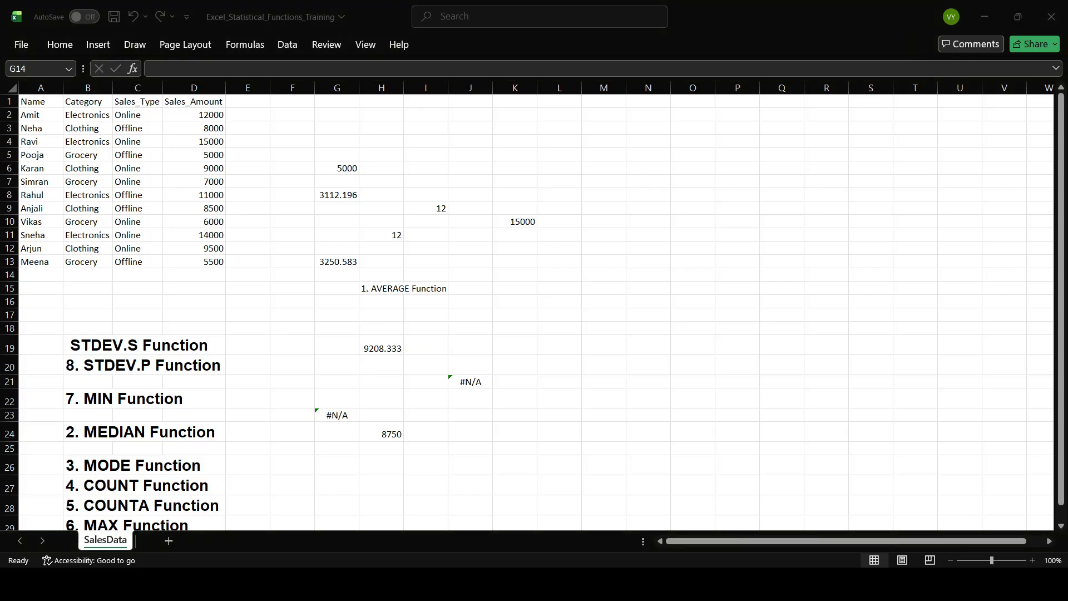